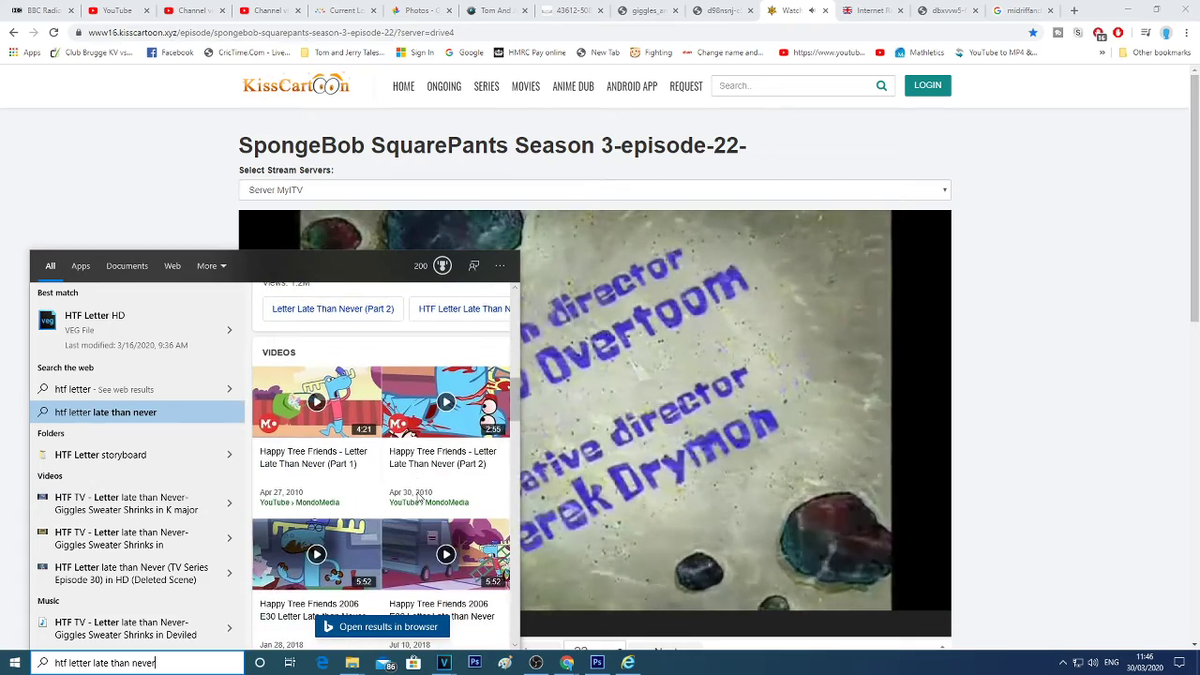
Step: Dismiss the desktop search results and switch from the browser to the VEGAS Pro project
click(1167, 412)
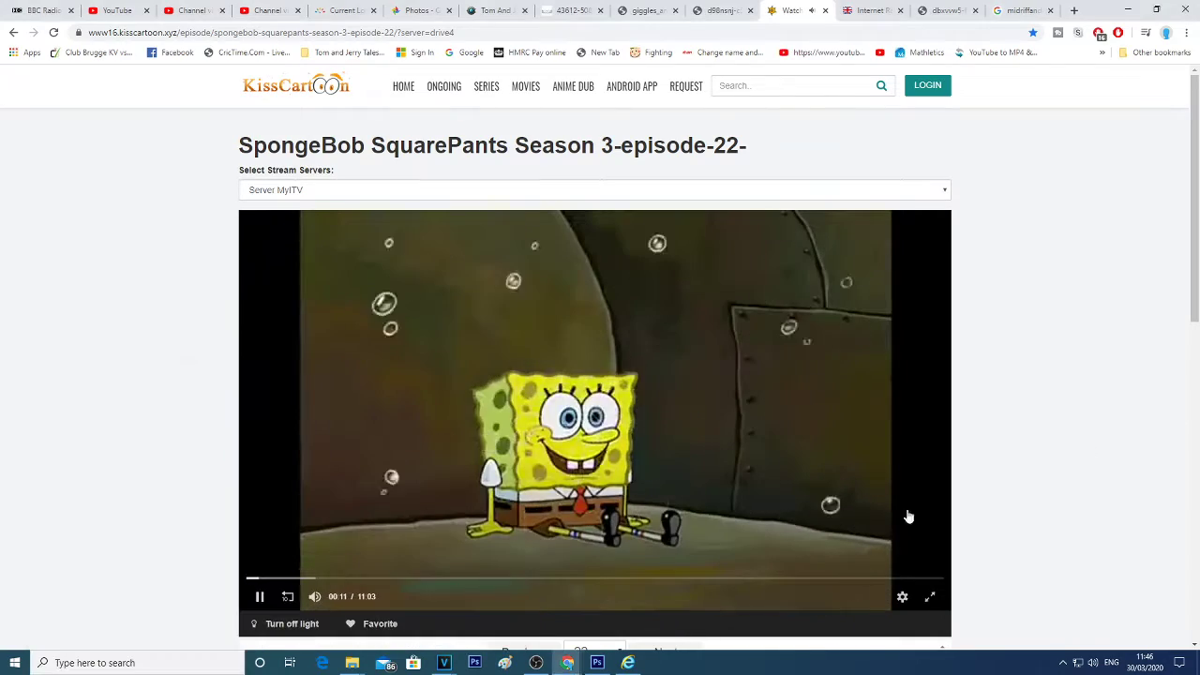
mouse_move(449, 659)
click(459, 623)
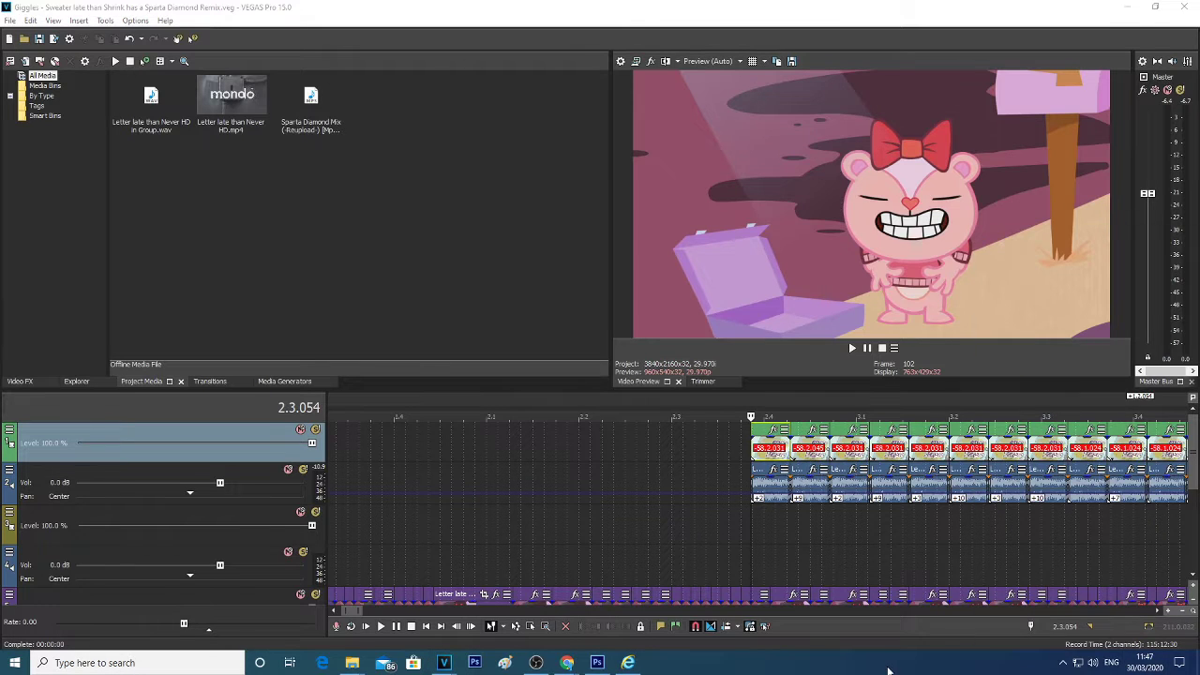
Step: Insert a new video track at the top and paste a copy of the first clip with its audio above the original
right_click(279, 435)
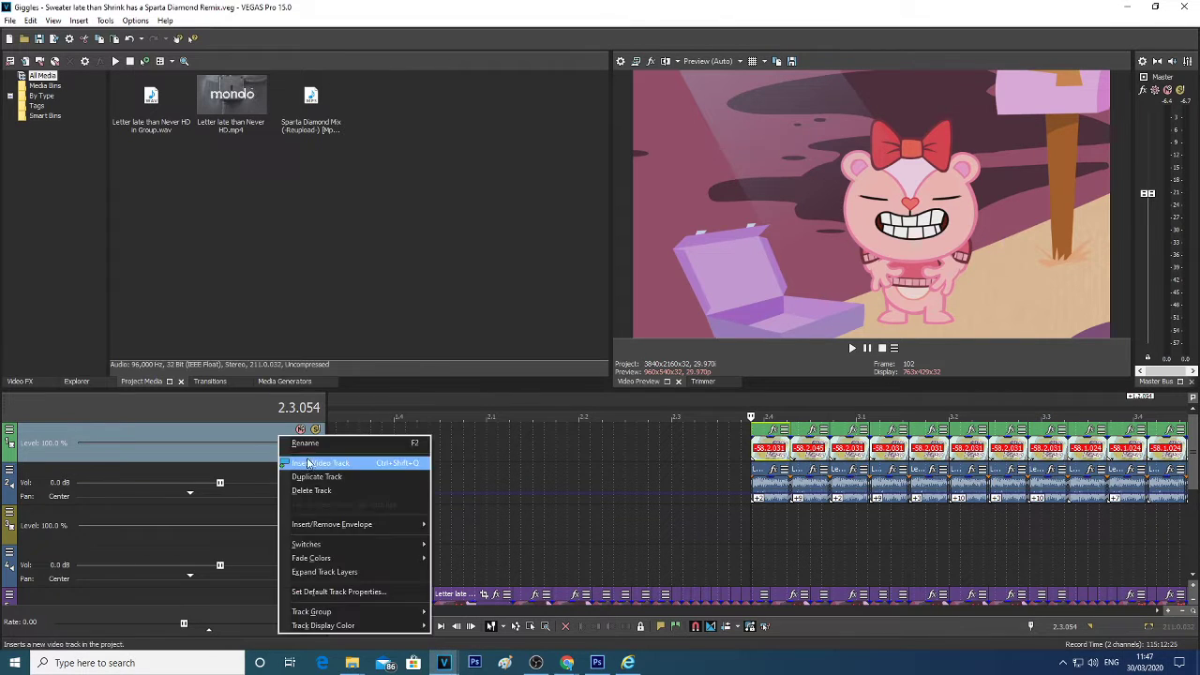
click(311, 463)
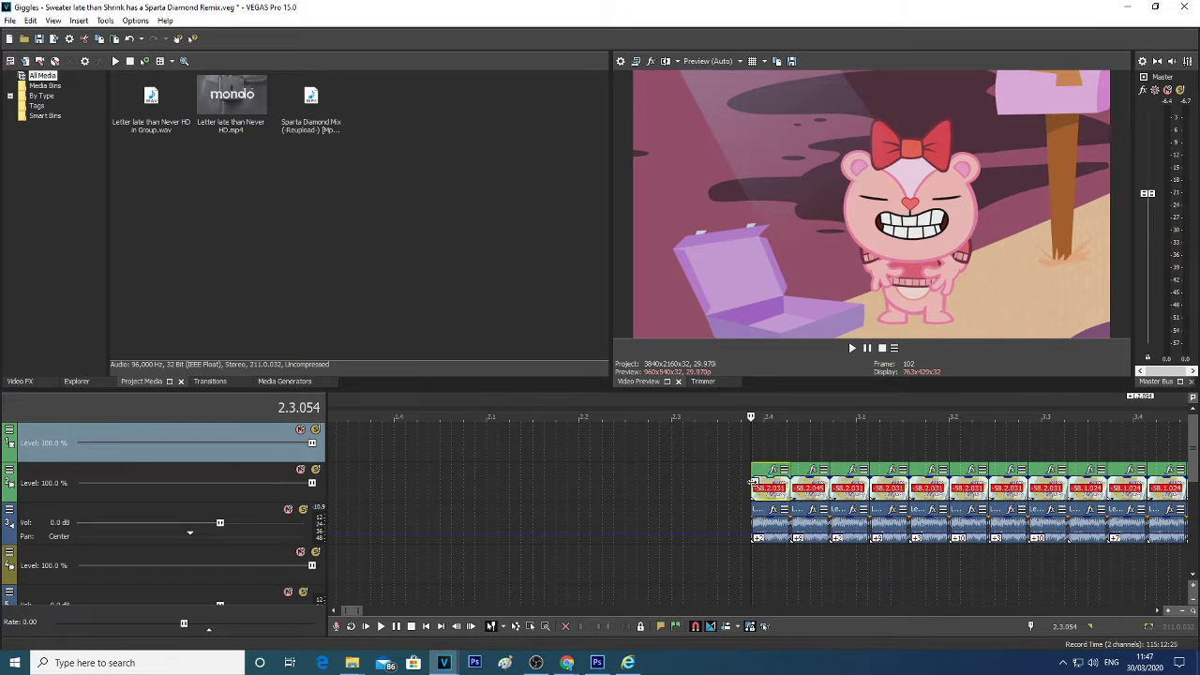
click(753, 482)
click(751, 512)
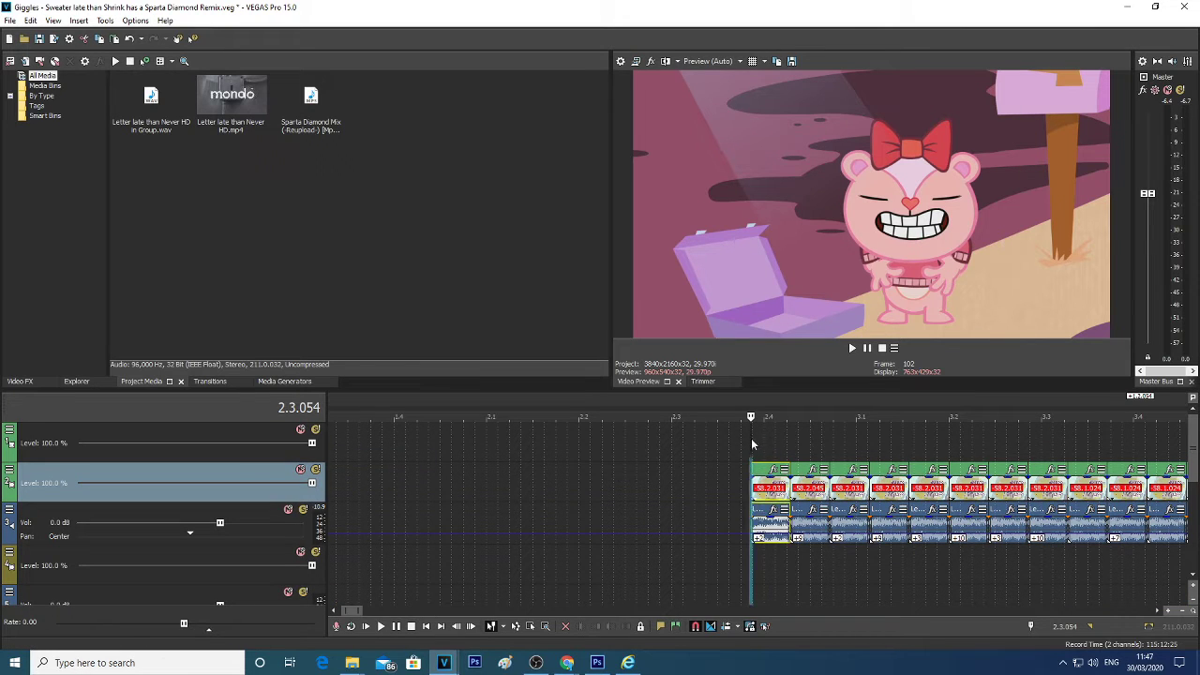
click(752, 444)
key(ctrl+v)
scroll(795, 460, up, 4)
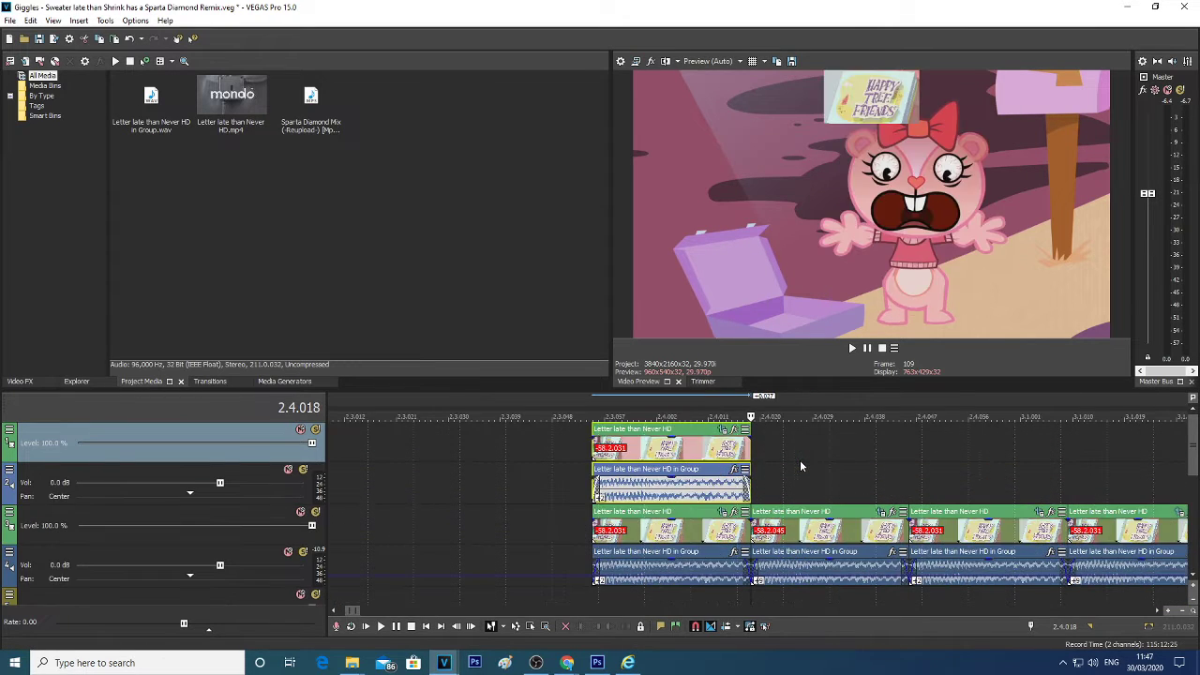
Step: Extend the pasted audio and video events to the end of the second clip on the tracks below
click(910, 481)
drag(750, 488, 904, 488)
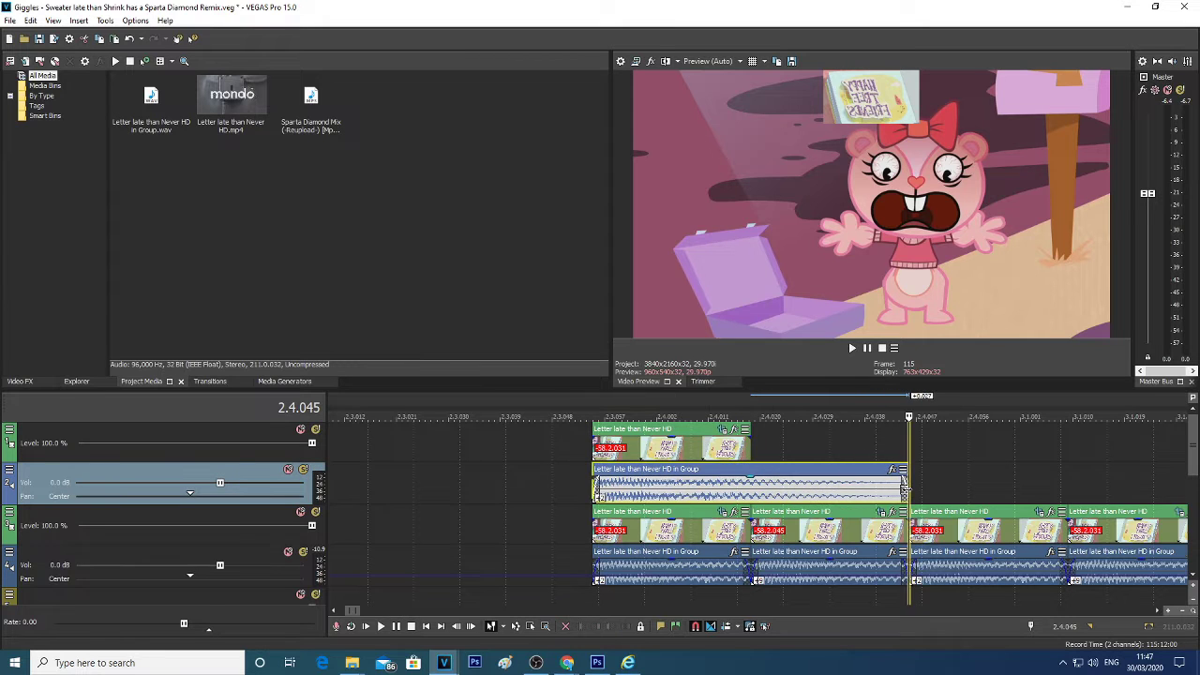
drag(751, 447, 906, 447)
scroll(907, 447, up, 4)
scroll(882, 455, up, 2)
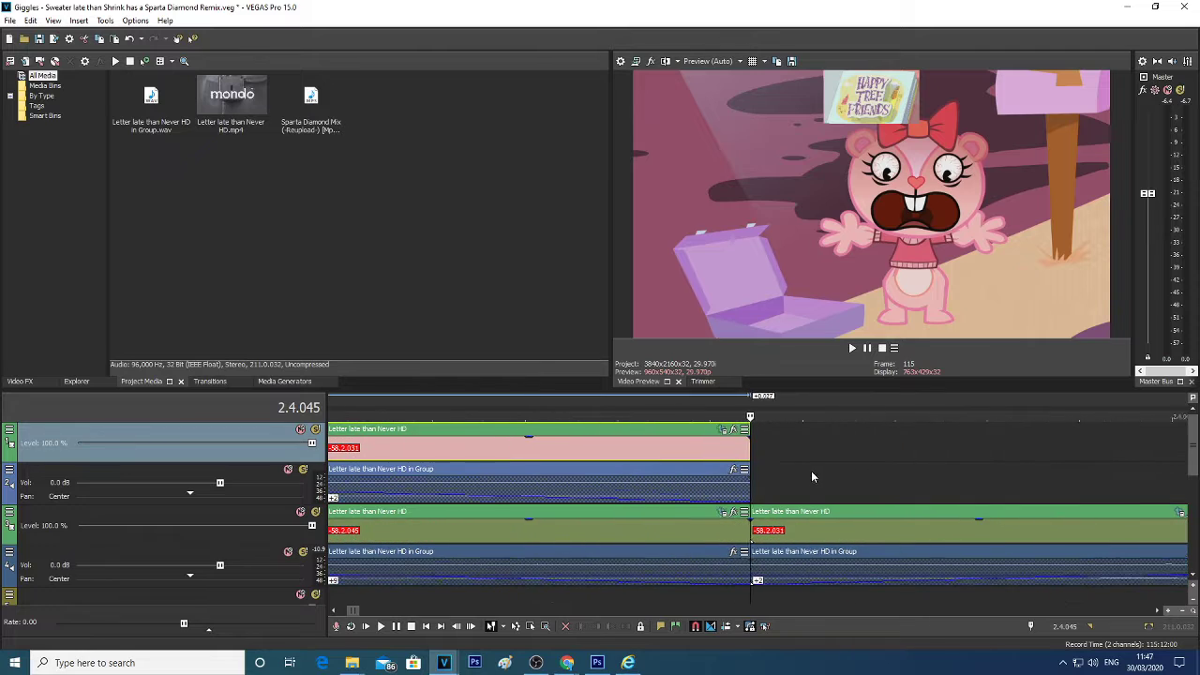
scroll(736, 466, down, 5)
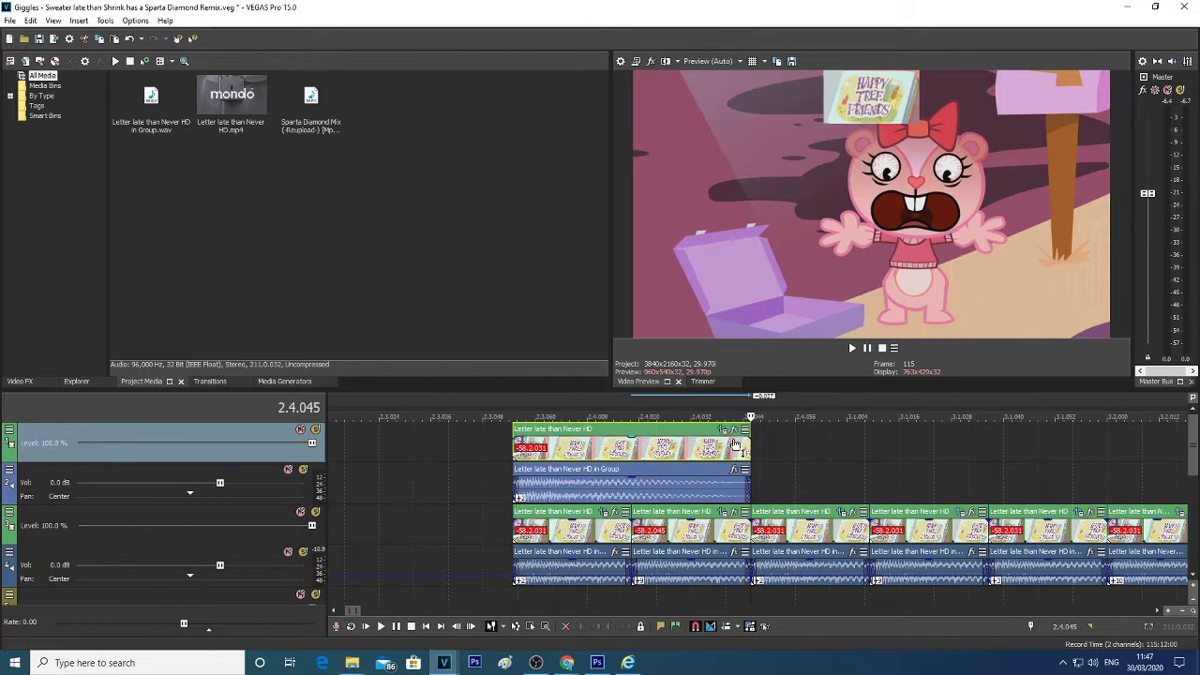
key(super)
text(2007)
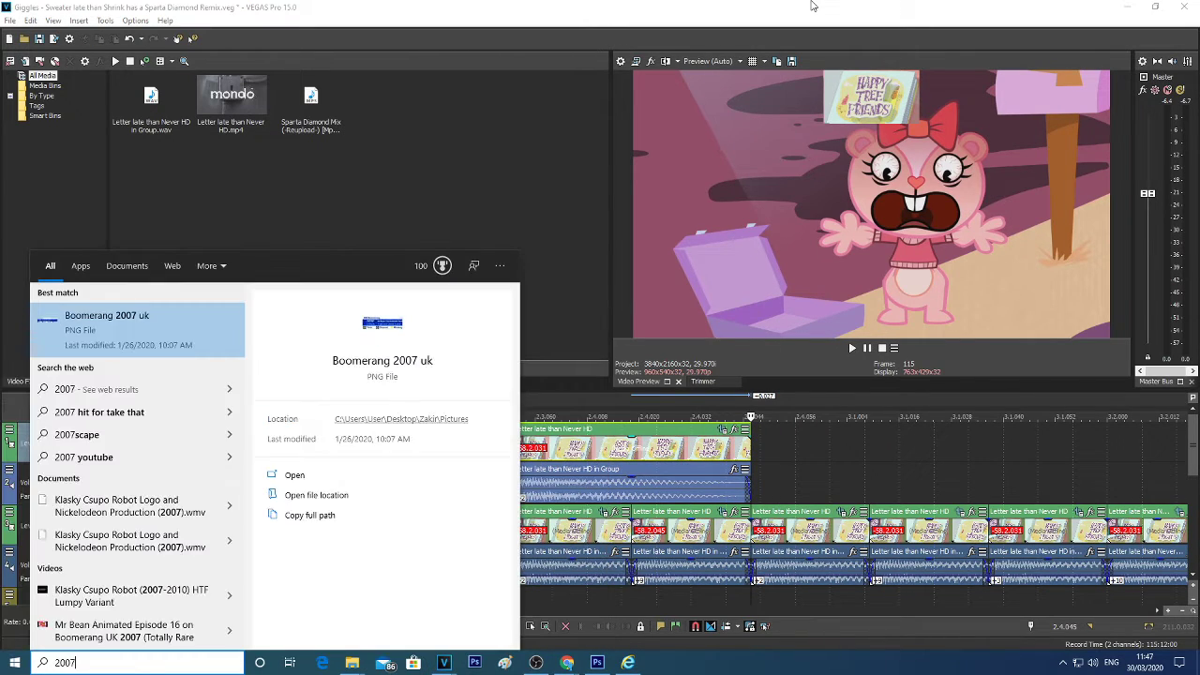
key(Escape)
key(Escape)
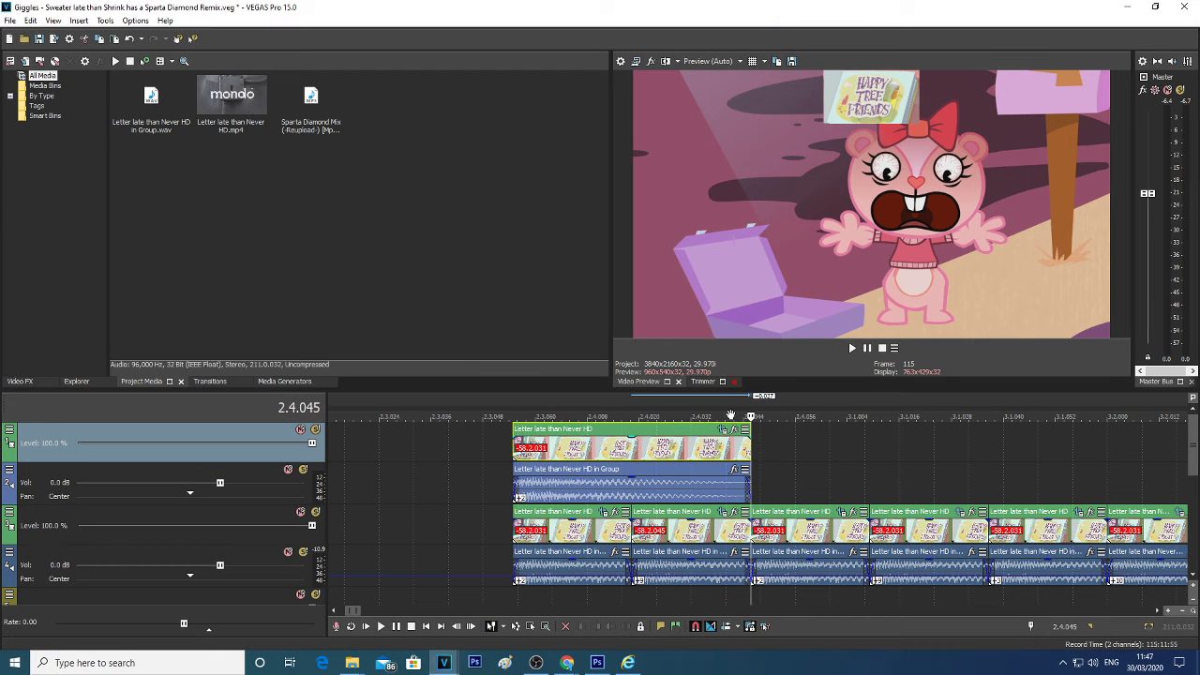
Step: Move the extended clip's picture beside the existing one by setting its Pan/Crop X Center to 1,920
click(722, 430)
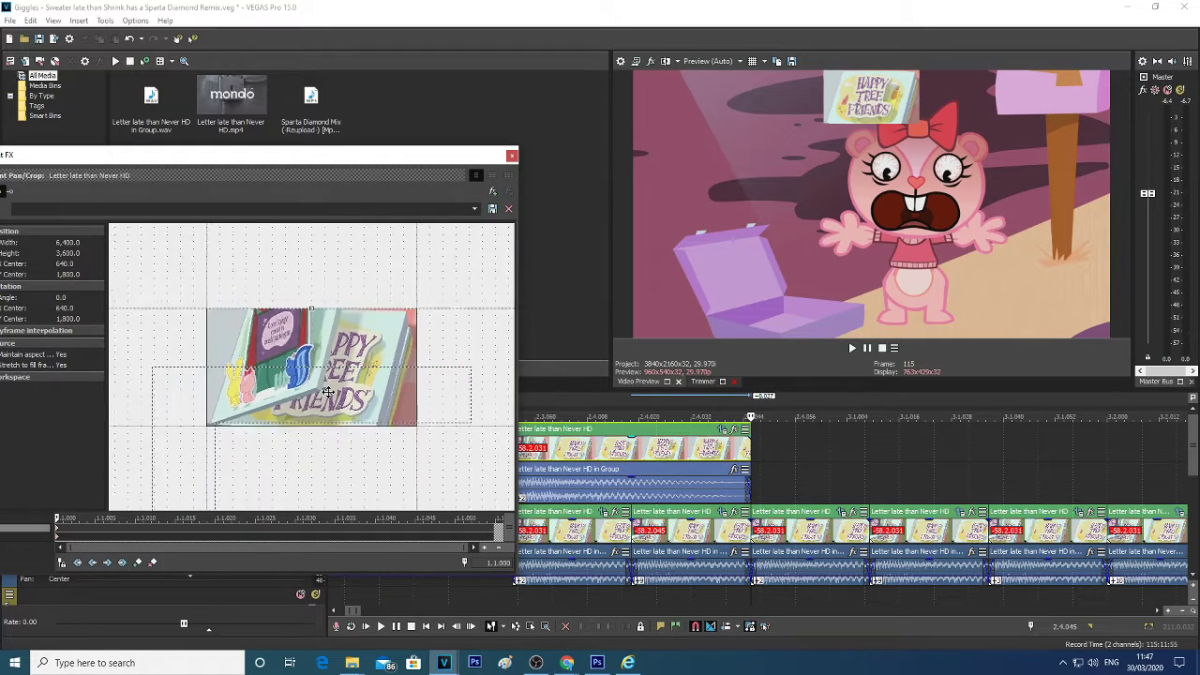
scroll(327, 391, down, 6)
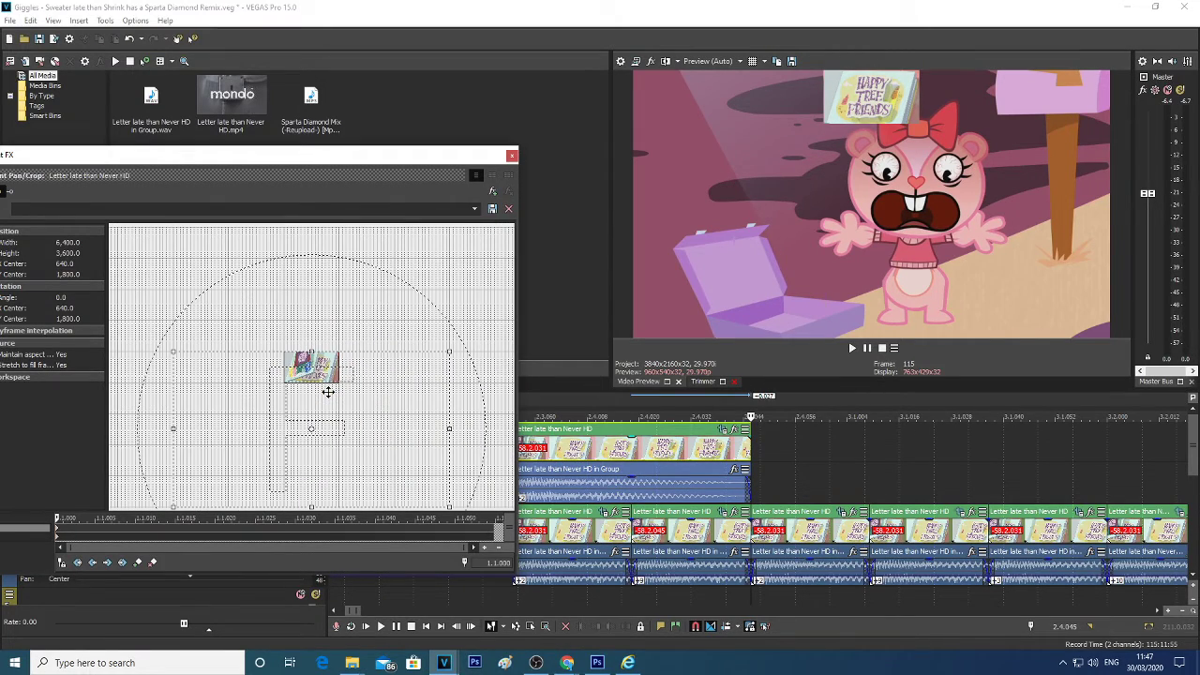
key(Right)
key(Right)
key(Right)
key(Right)
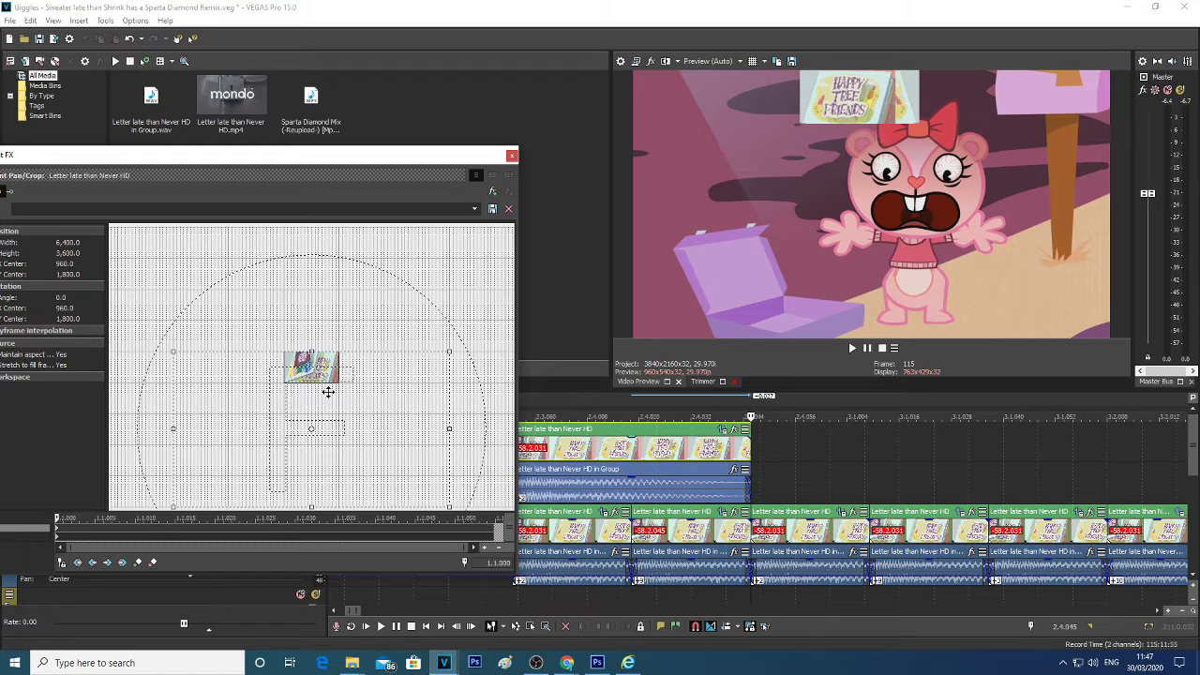
key(KP_6)
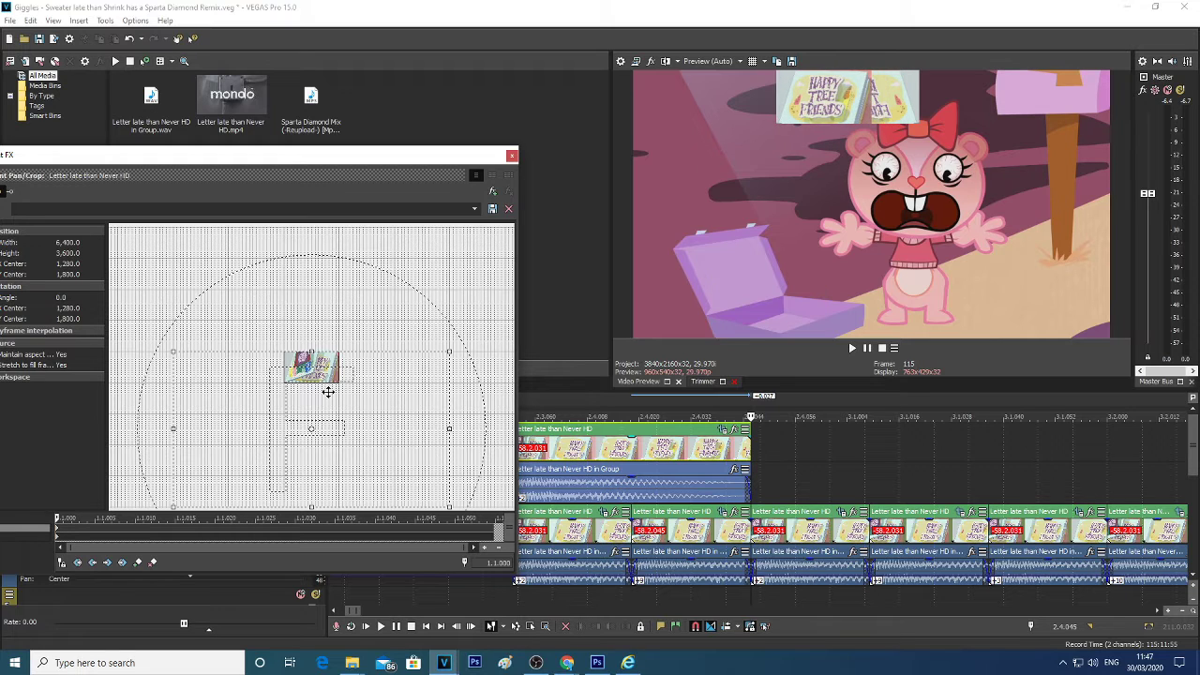
key(KP_6)
key(KP_6)
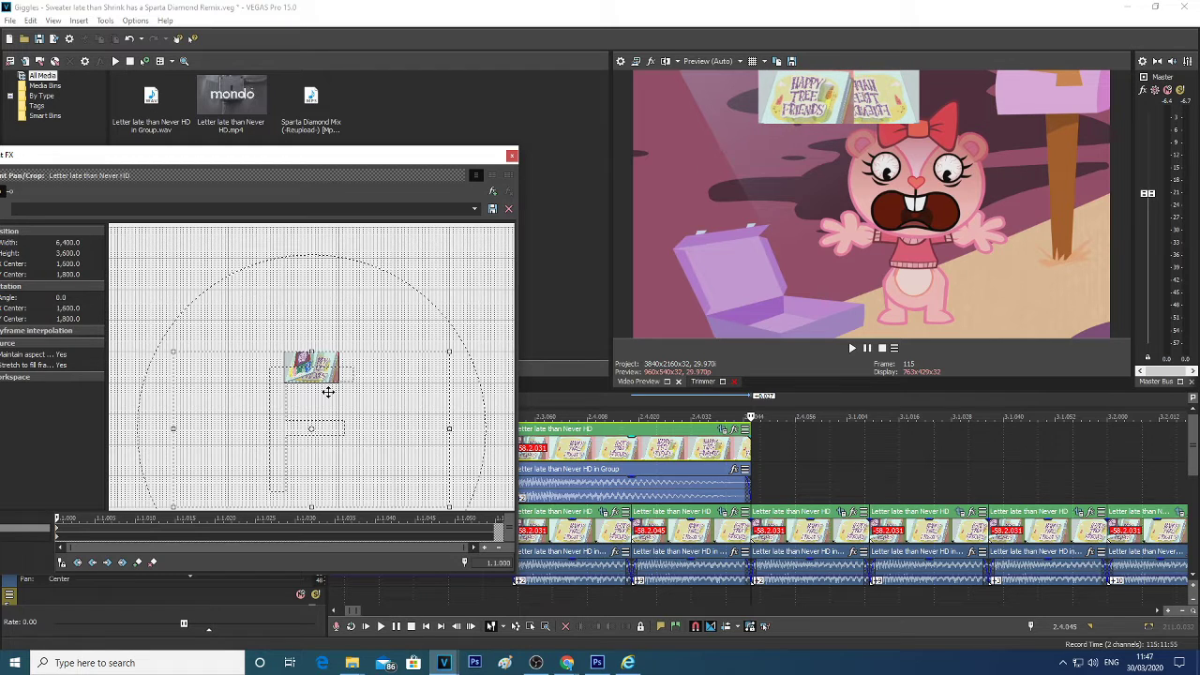
key(KP_6)
key(KP_6)
key(KP_6)
key(KP_6)
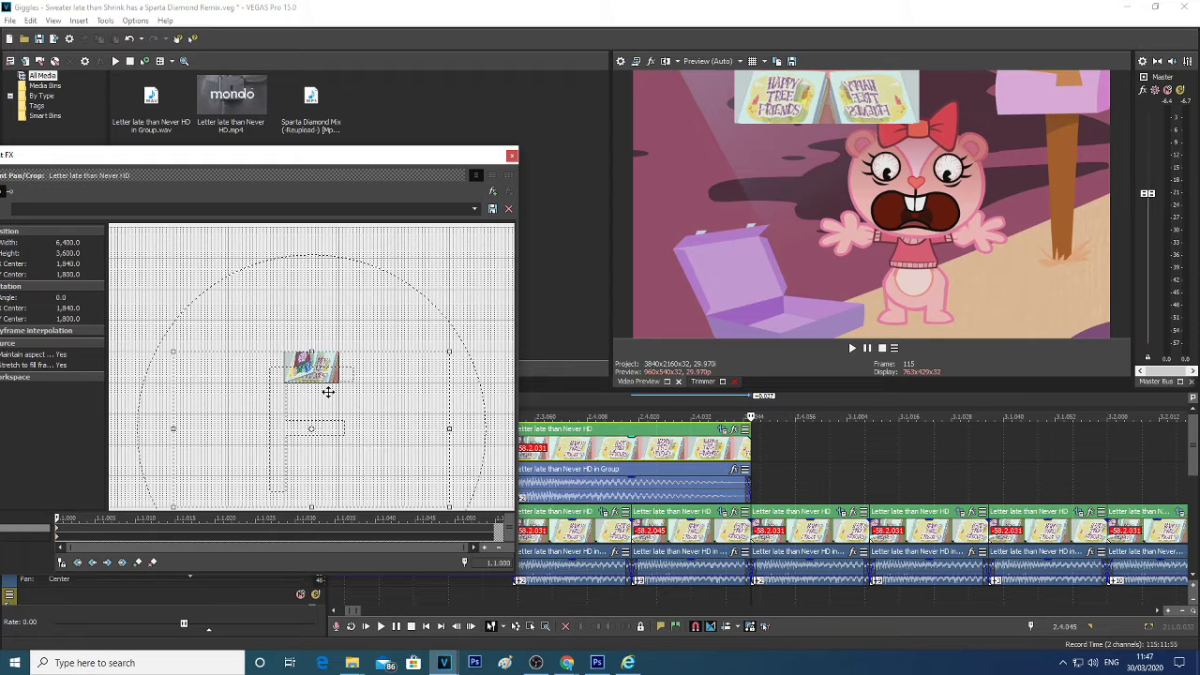
key(KP_6)
key(KP_6)
key(KP_6)
key(KP_6)
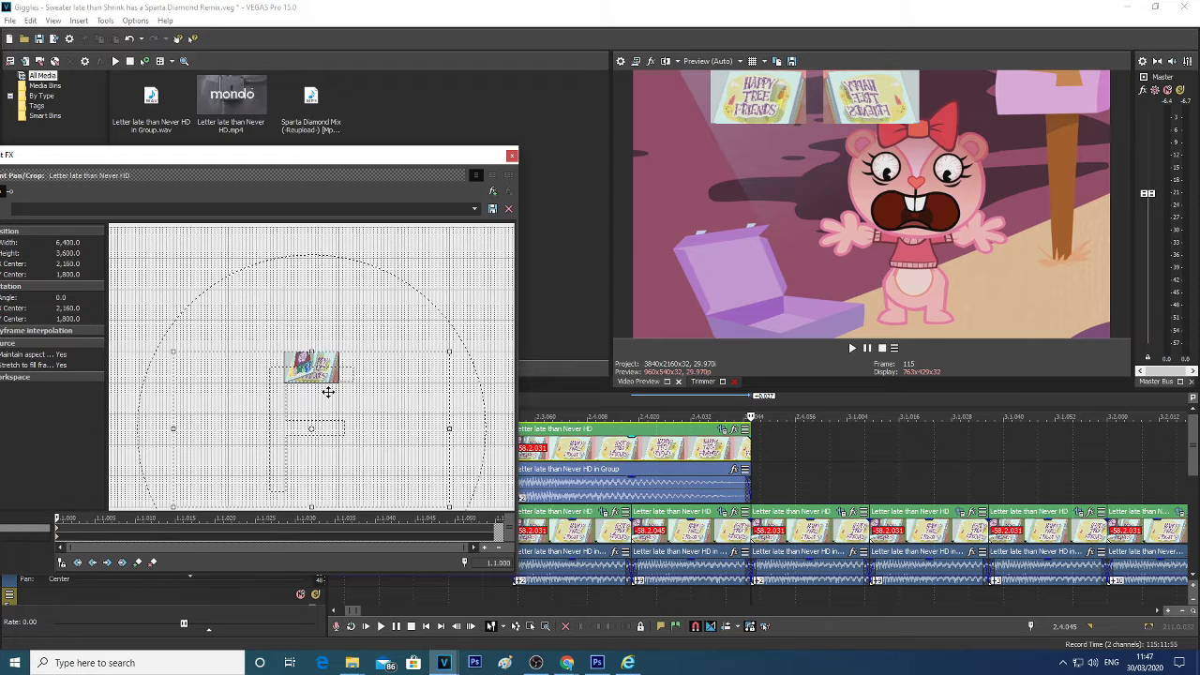
key(KP_6)
key(KP_6)
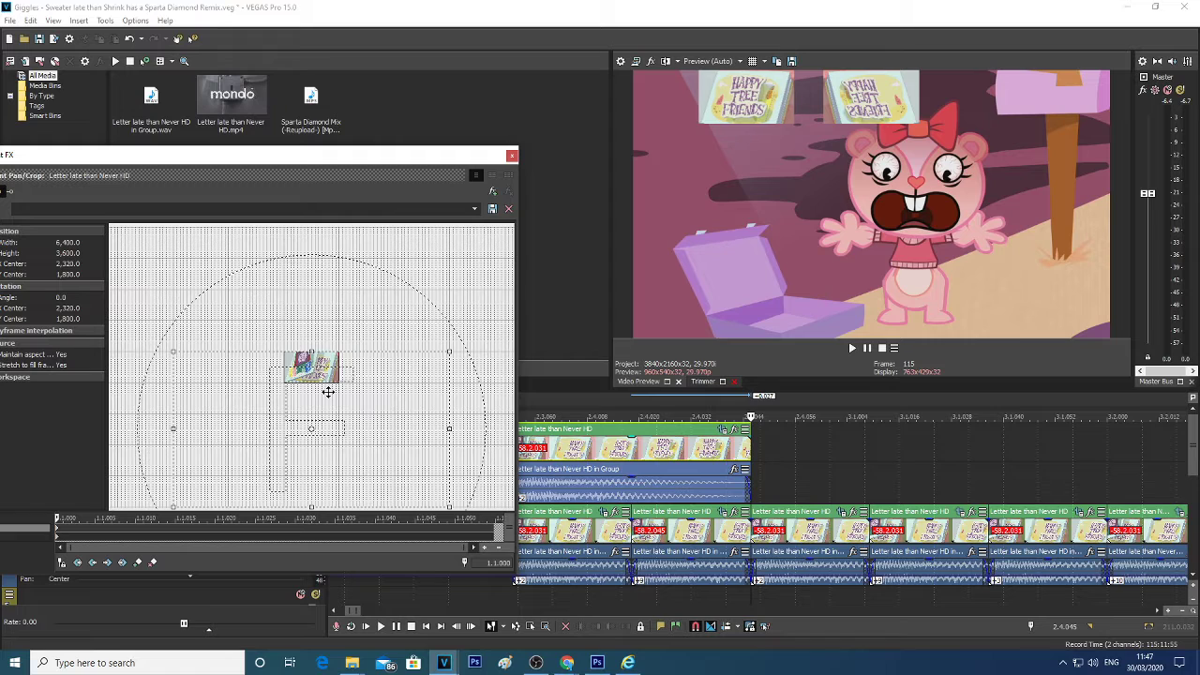
key(KP_4)
key(KP_4)
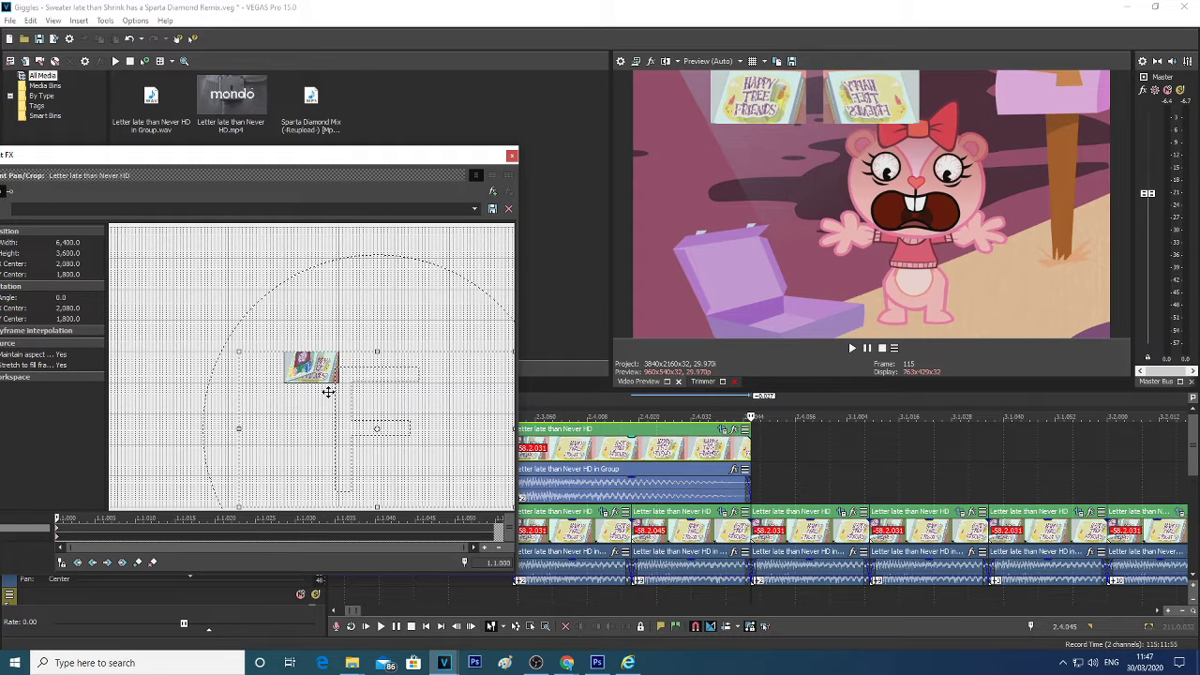
key(KP_4)
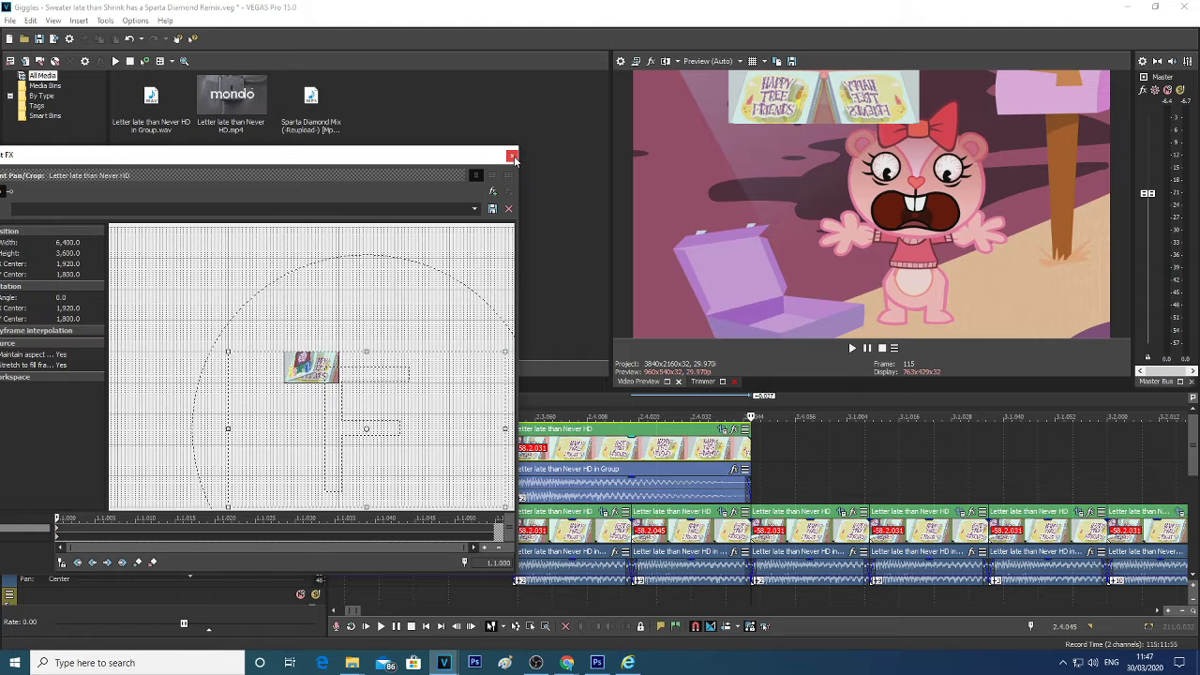
click(512, 157)
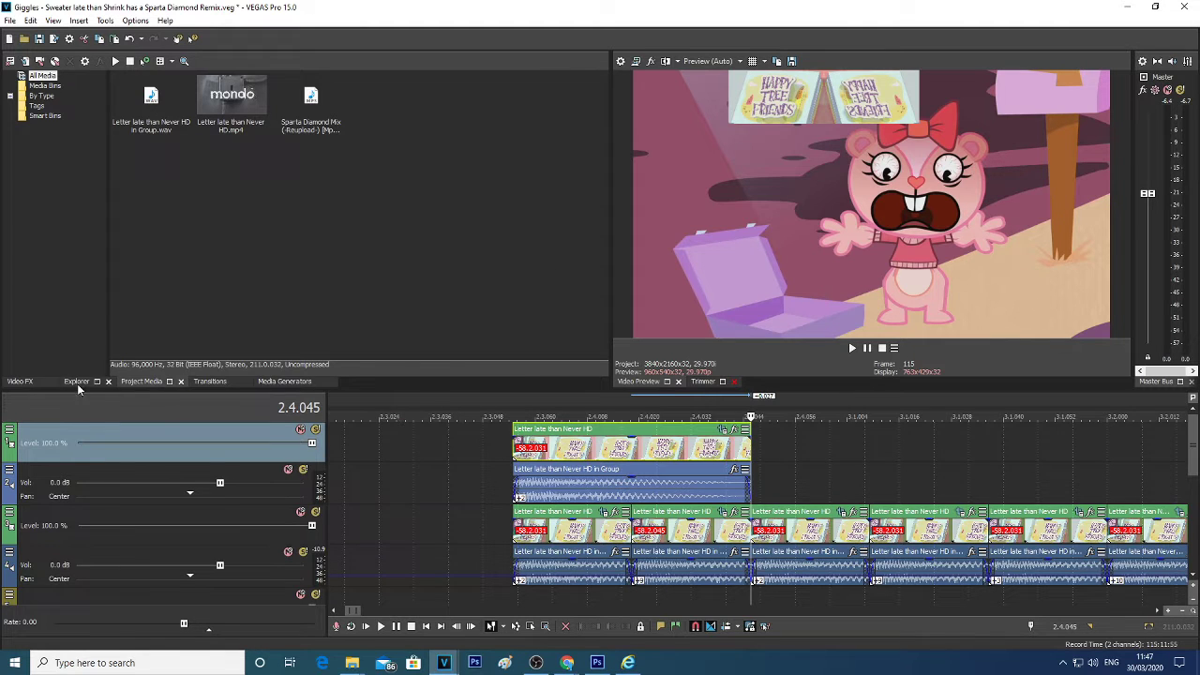
Step: Apply the 50% Black and White video effect preset to the extended clip on the top track
click(20, 382)
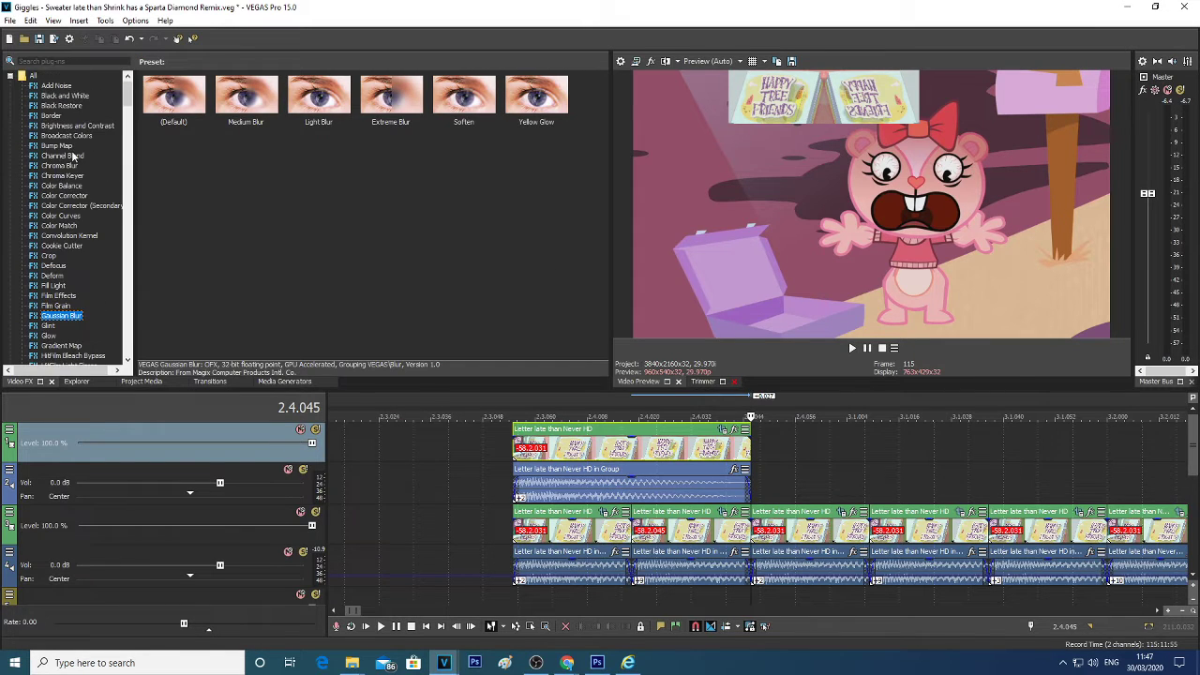
click(73, 157)
click(58, 86)
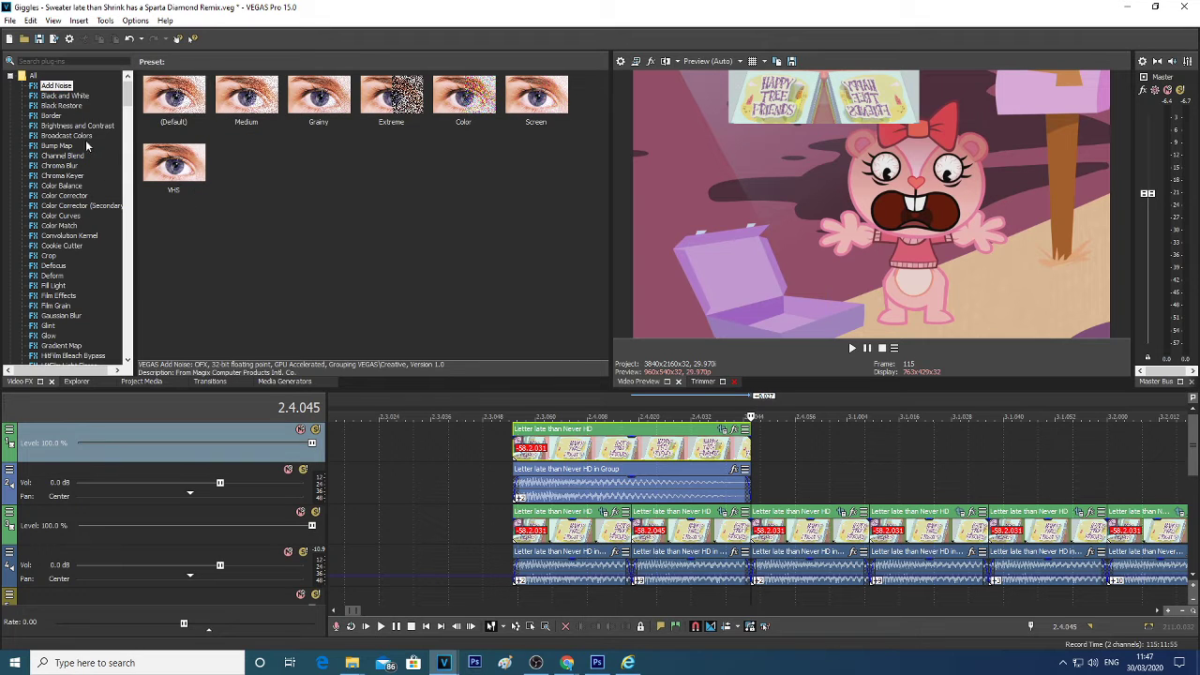
drag(328, 131, 413, 204)
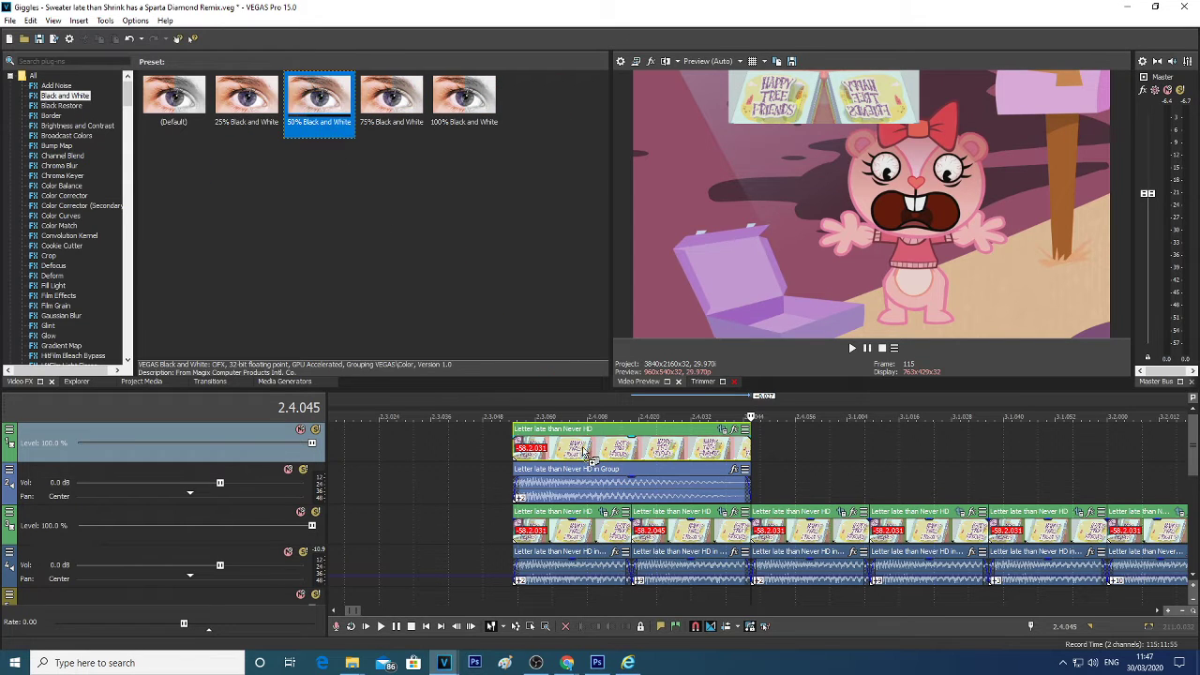
drag(586, 453, 586, 452)
click(510, 161)
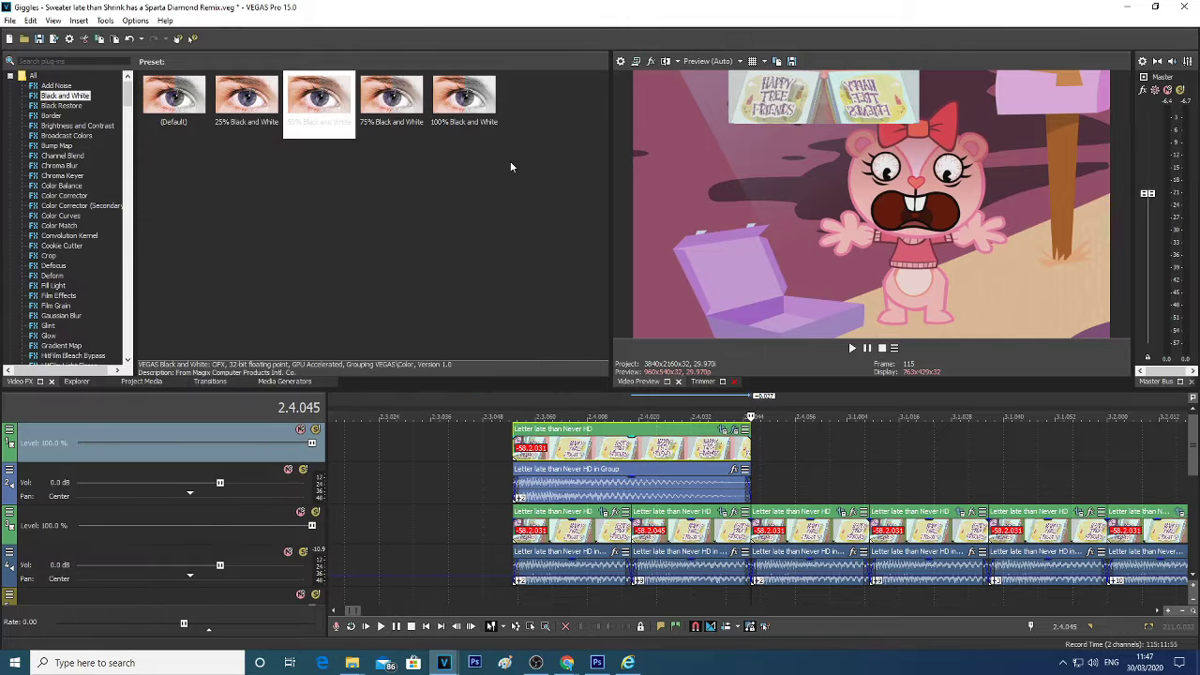
click(1139, 662)
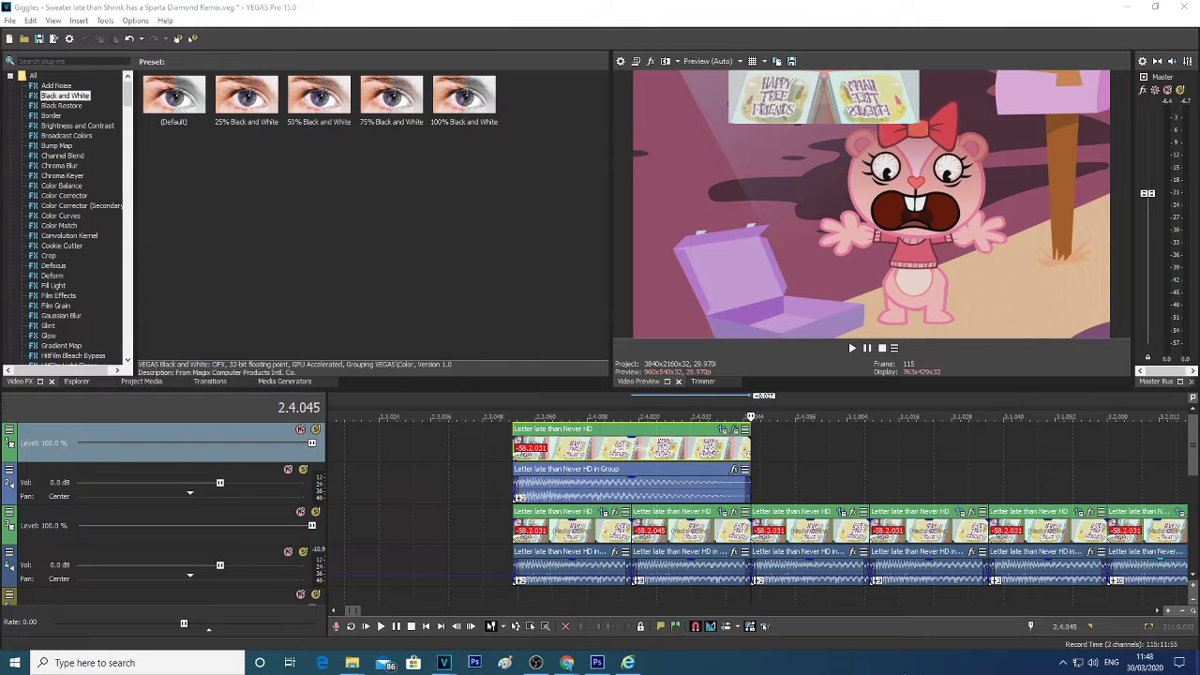
click(902, 671)
click(1144, 663)
click(521, 279)
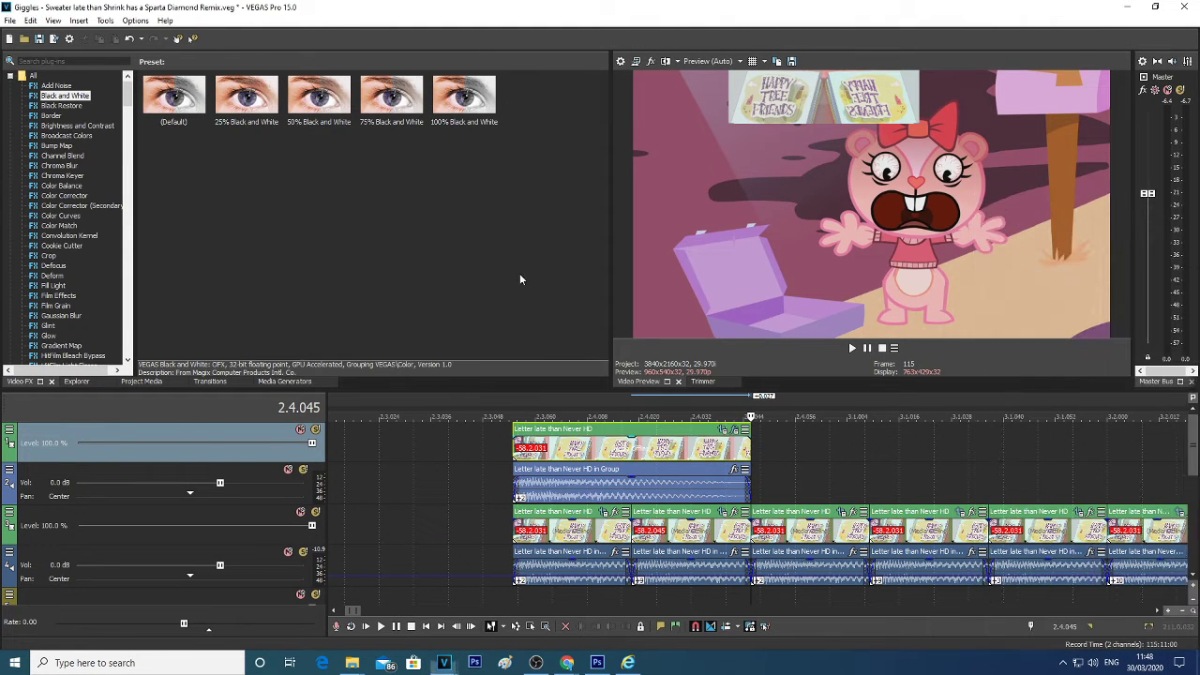
Step: Copy the black-and-white clip with its audio and paste it directly after the original
scroll(652, 436, down, 3)
click(710, 497)
scroll(707, 492, up, 3)
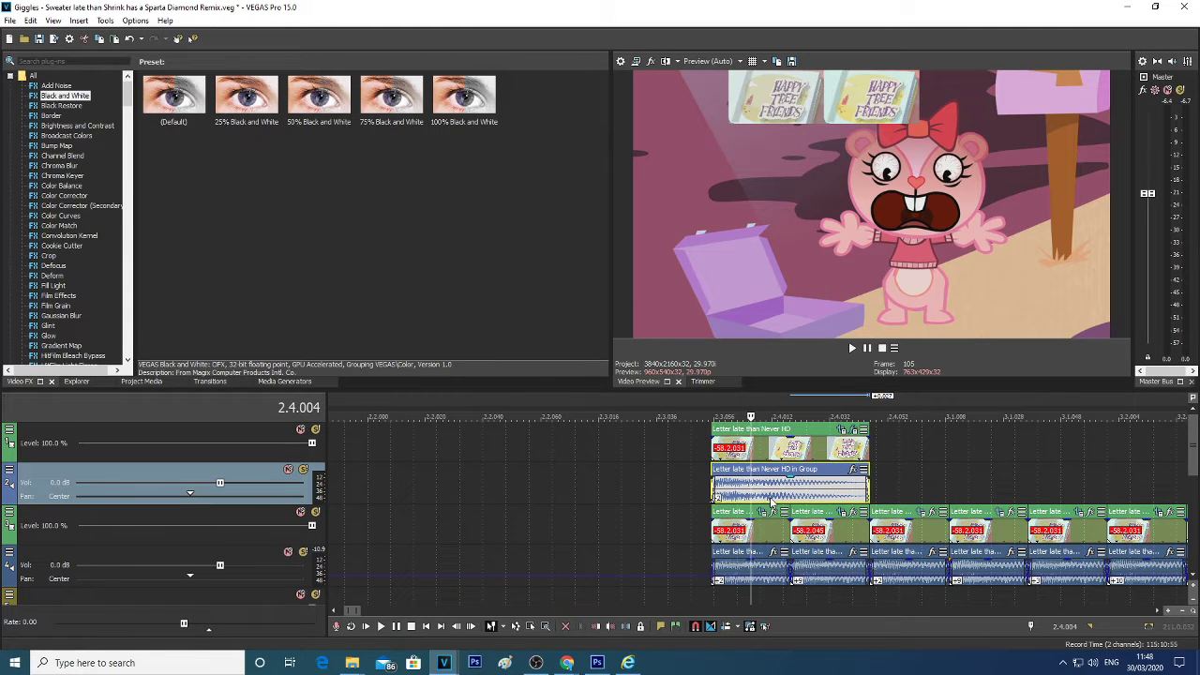
scroll(770, 503, down, 2)
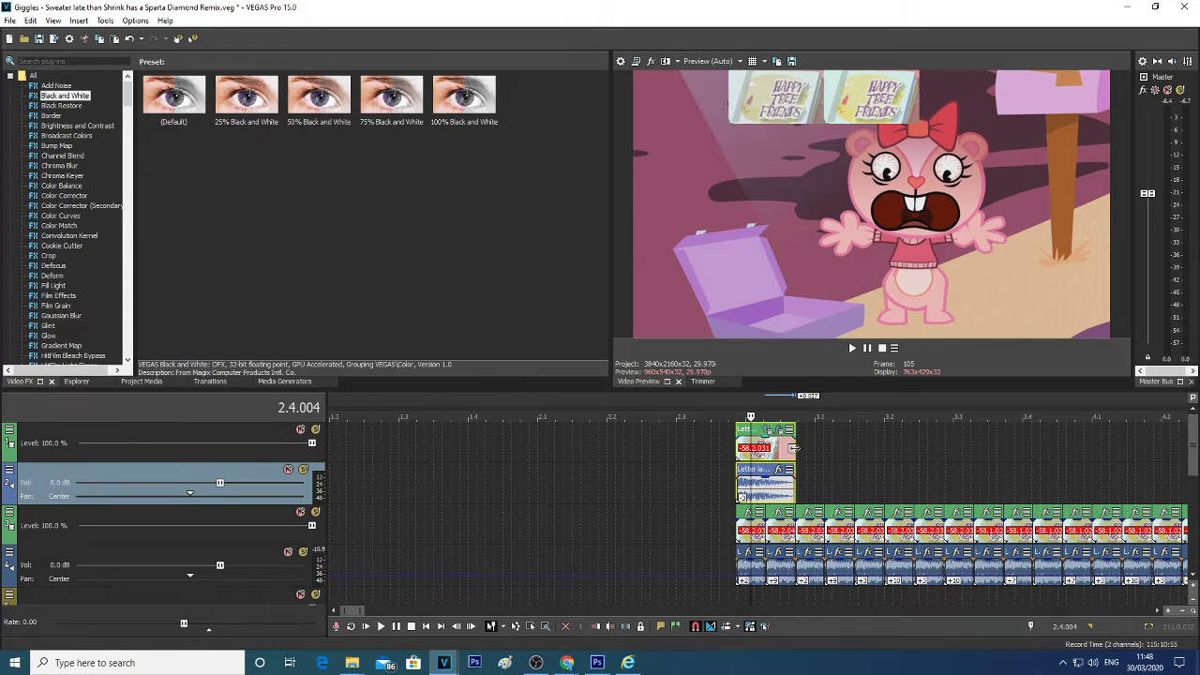
click(795, 448)
key(ctrl+v)
Step: Flip the pasted clip's picture horizontally in its Pan/Crop settings
click(828, 431)
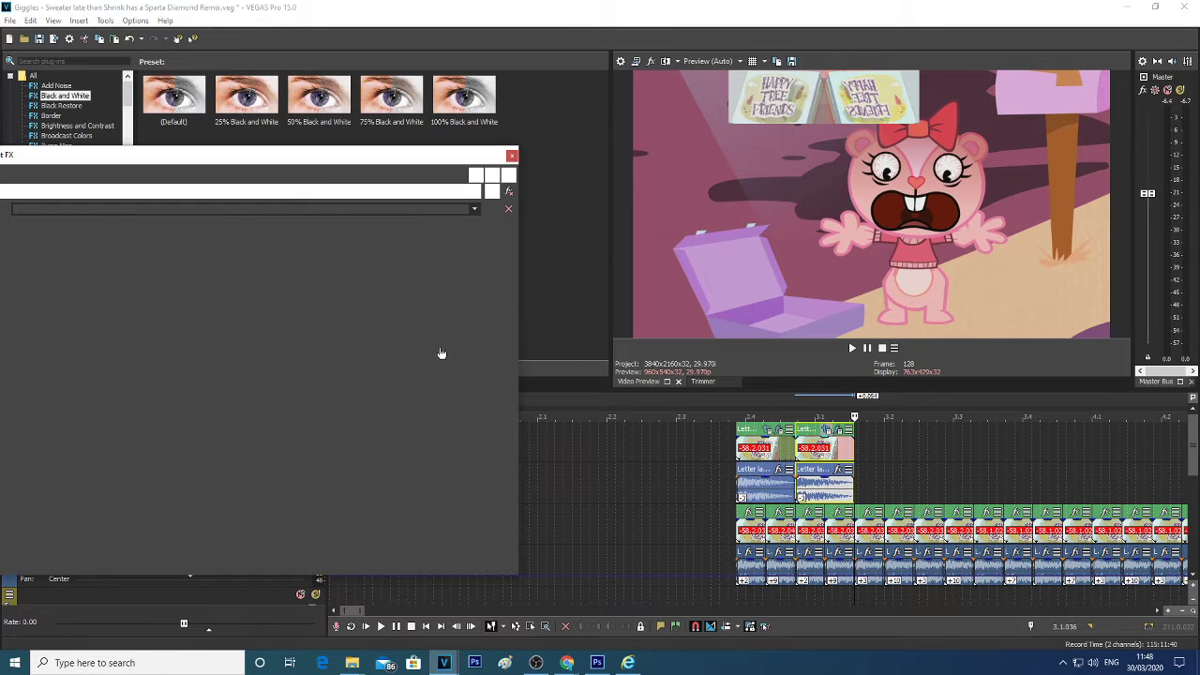
right_click(394, 353)
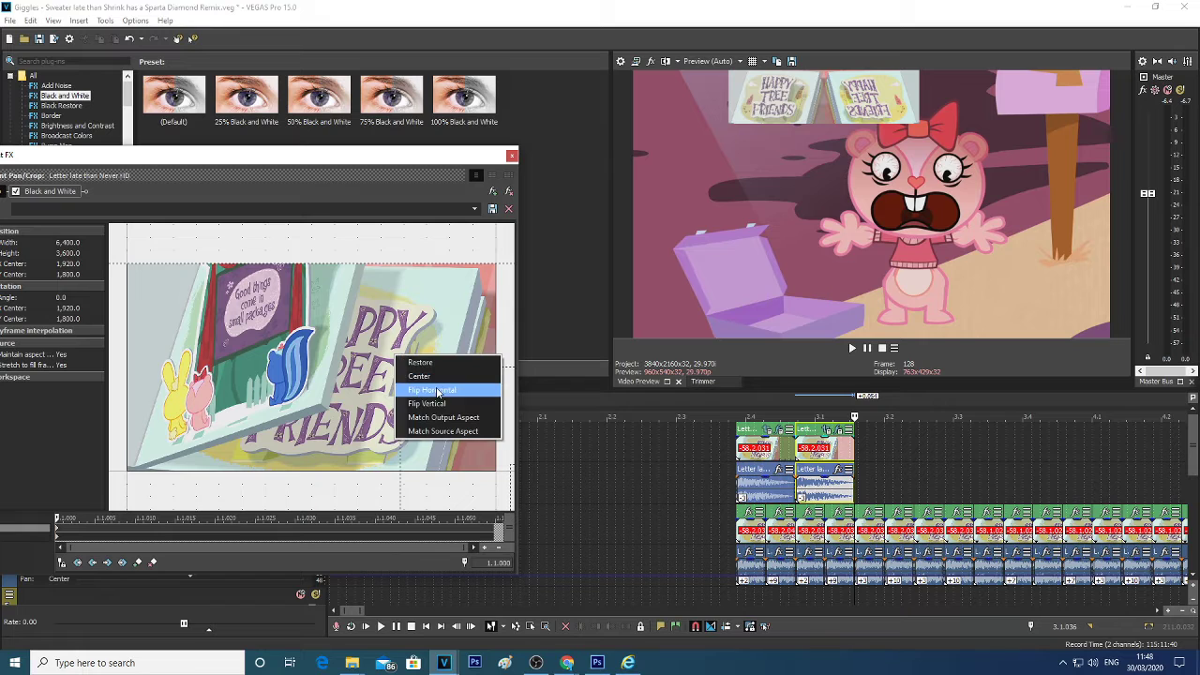
click(432, 388)
click(511, 155)
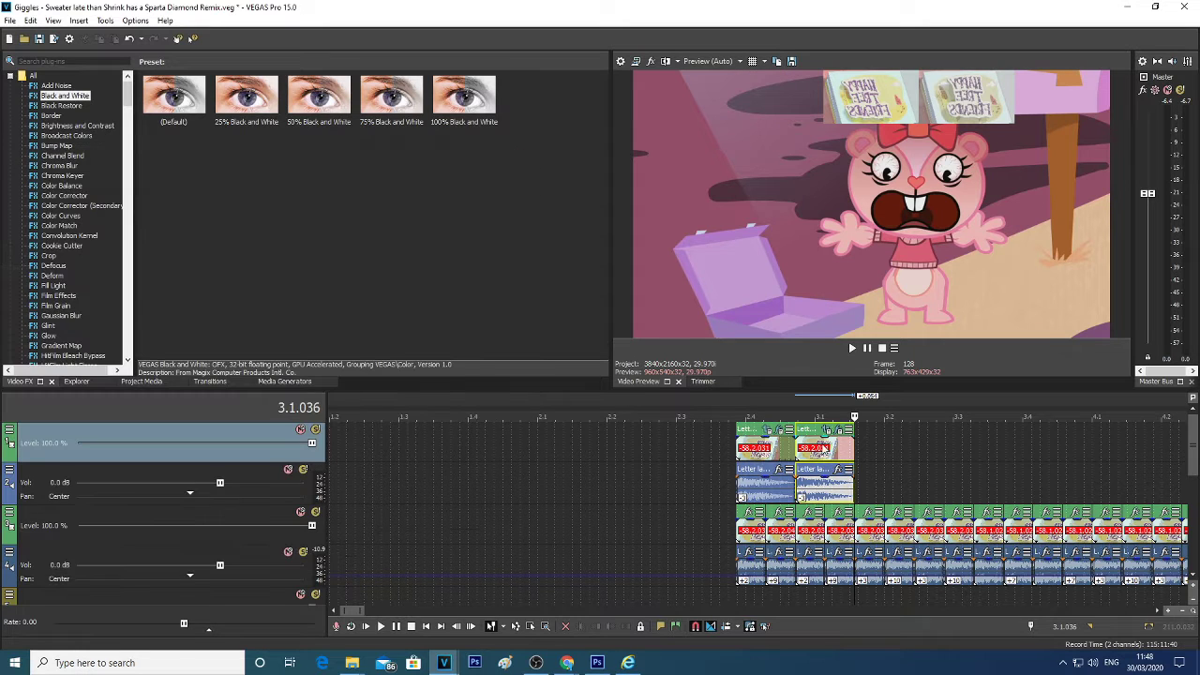
Step: Copy the normal and flipped clips with their audio and paste the pair twice in succession after them
ctrl+click(772, 454)
ctrl+click(764, 495)
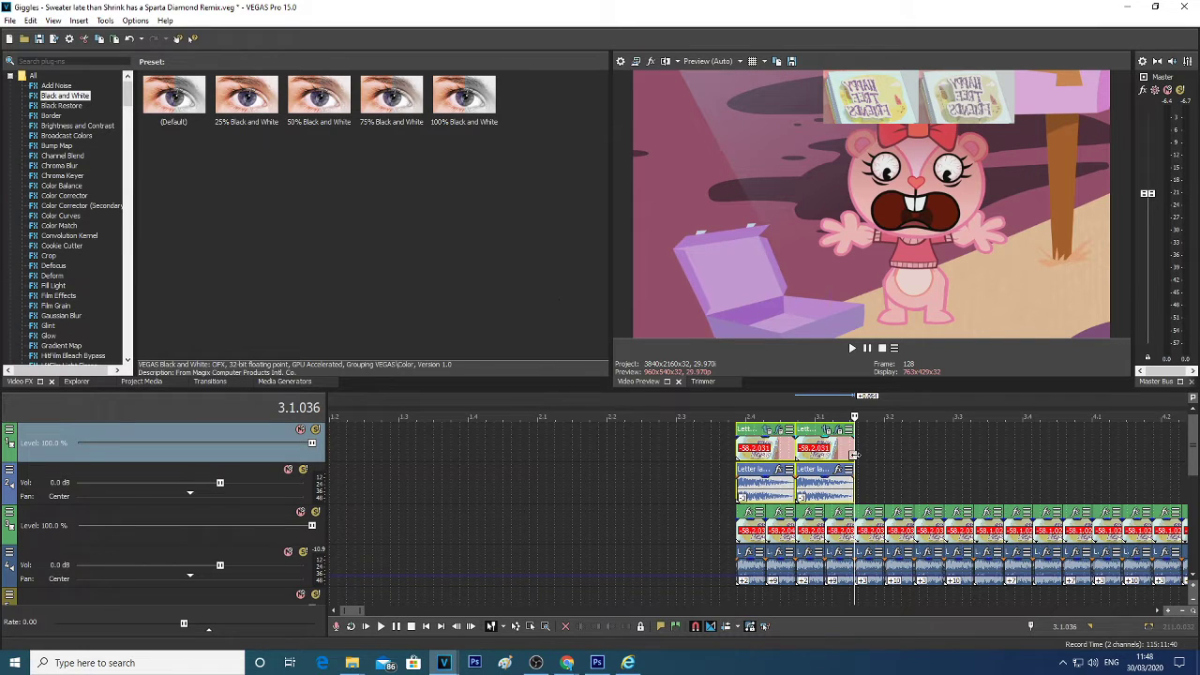
key(ctrl+v)
key(ctrl+v)
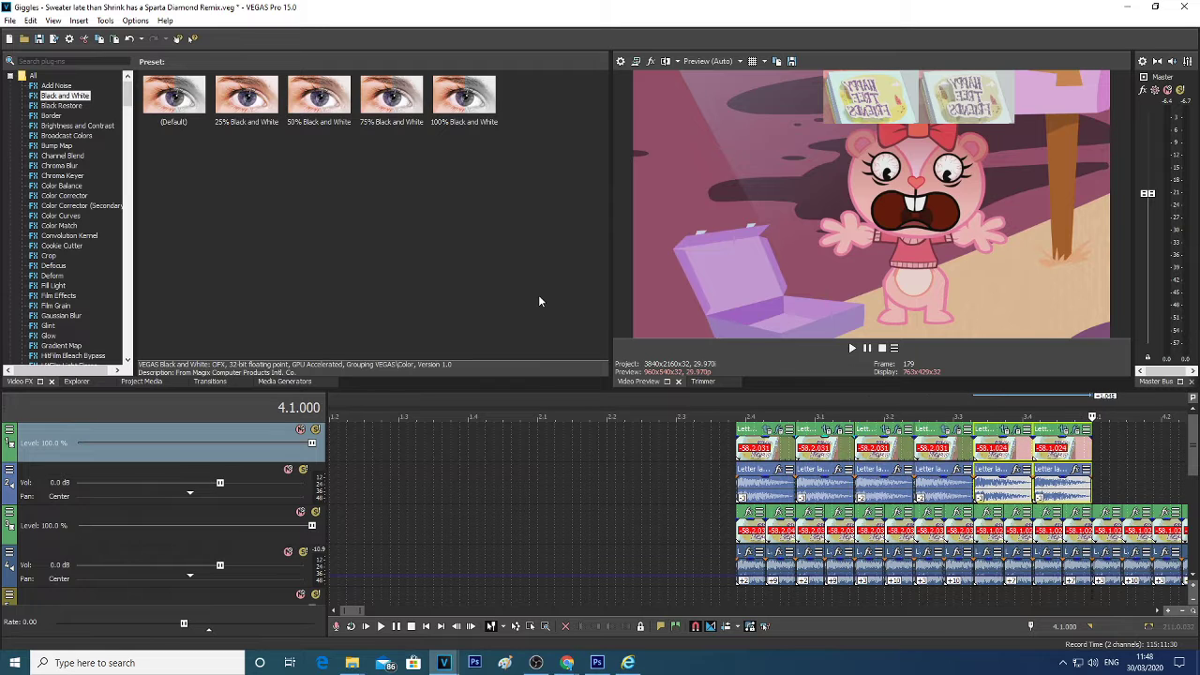
Step: Paste the normal and flipped clip pair once more at the end, and select all eight clips with their audio on the top two tracks
key(ctrl+v)
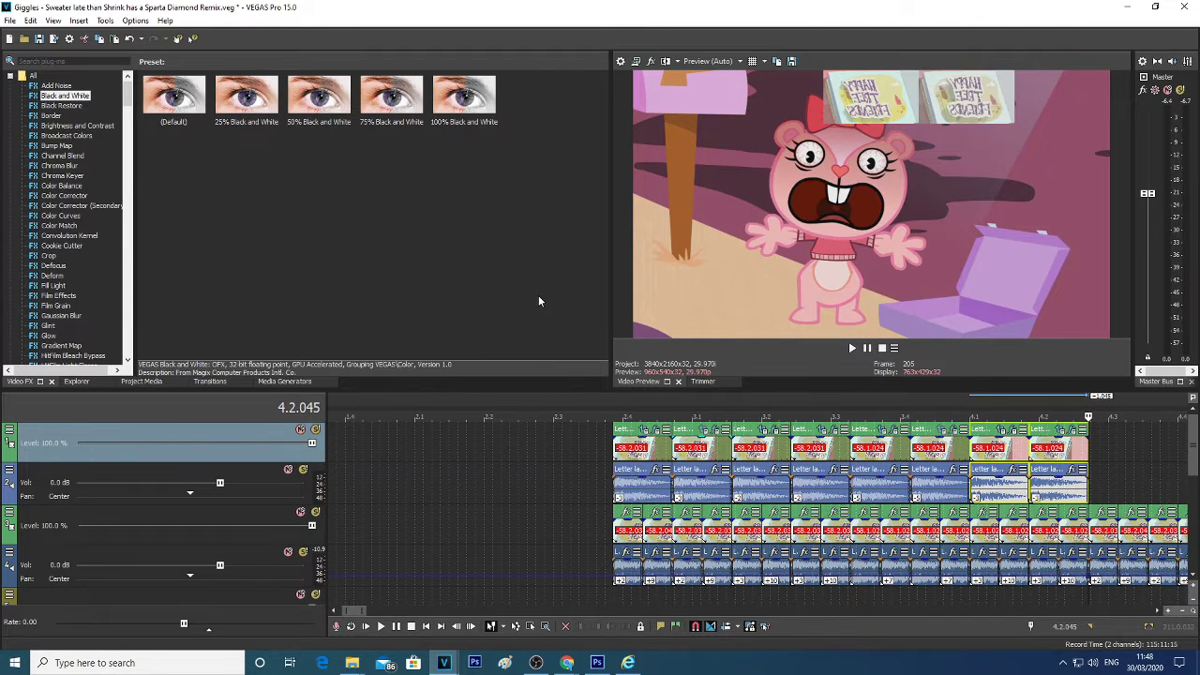
scroll(609, 446, down, 3)
scroll(608, 445, up, 10)
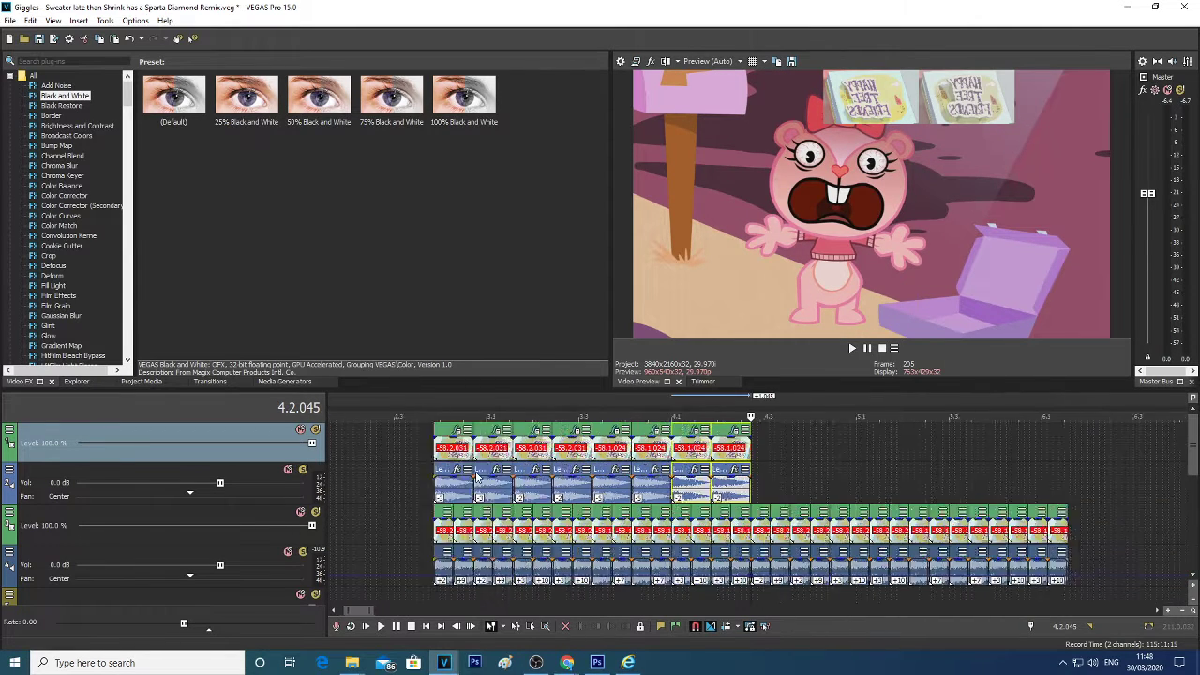
scroll(471, 478, down, 6)
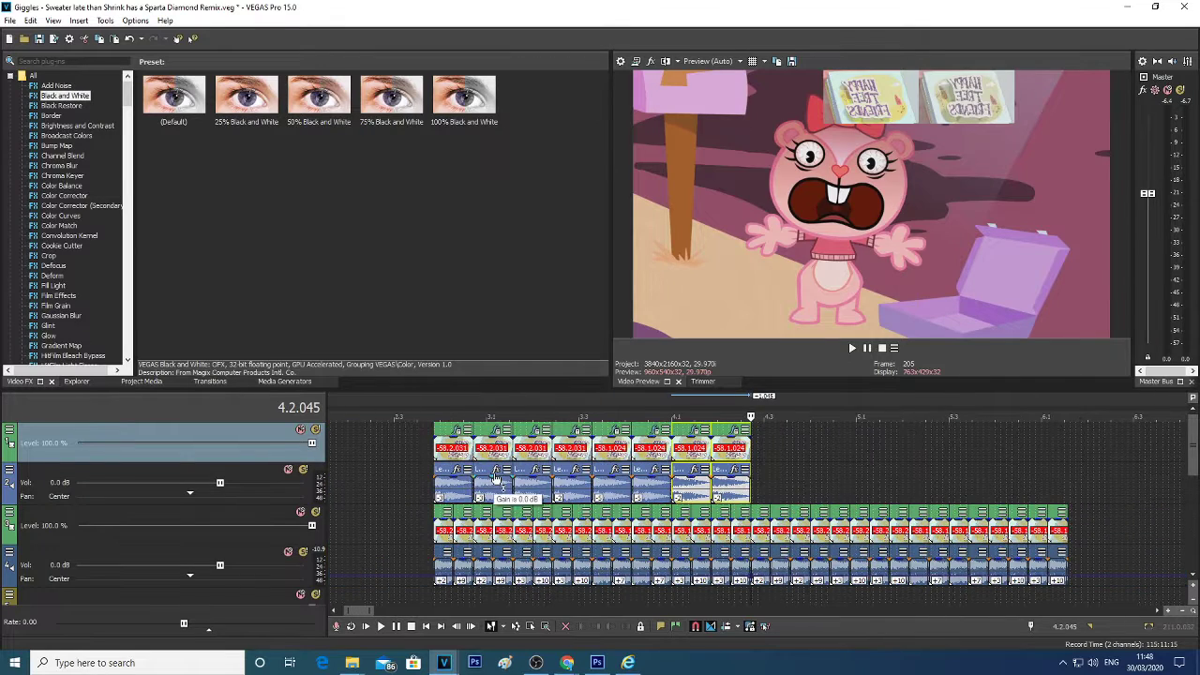
drag(412, 450, 783, 478)
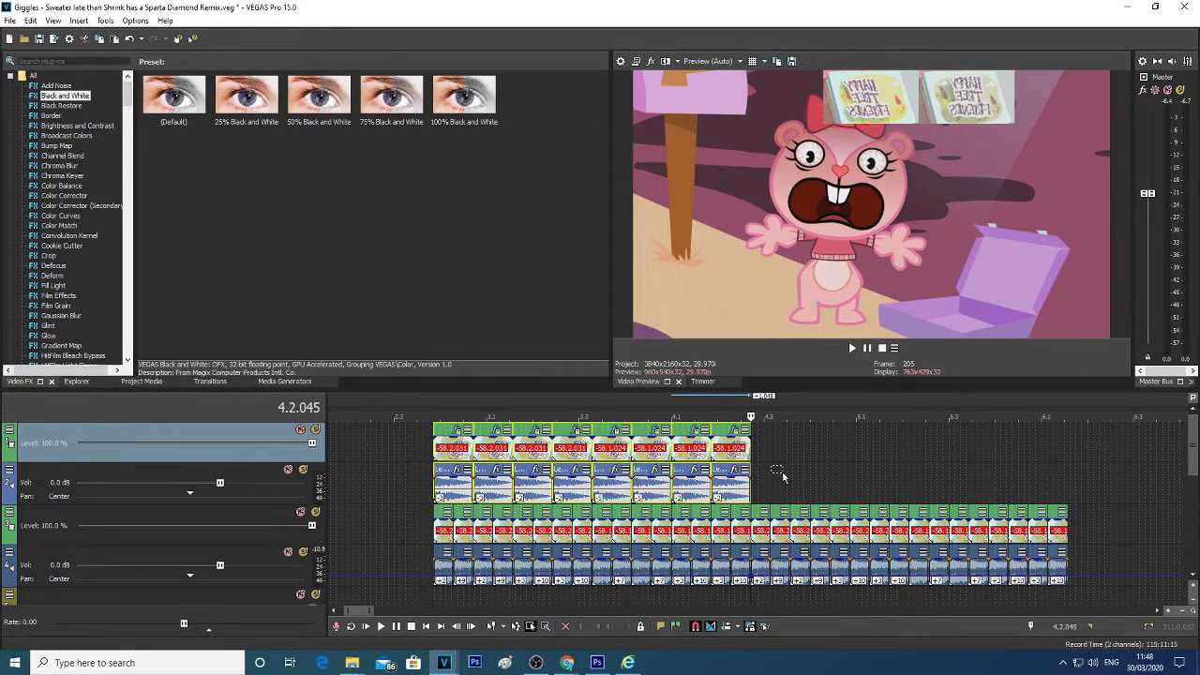
Step: Search Windows for "tom cat" and "jerry mouse", and return to the video project
key(super)
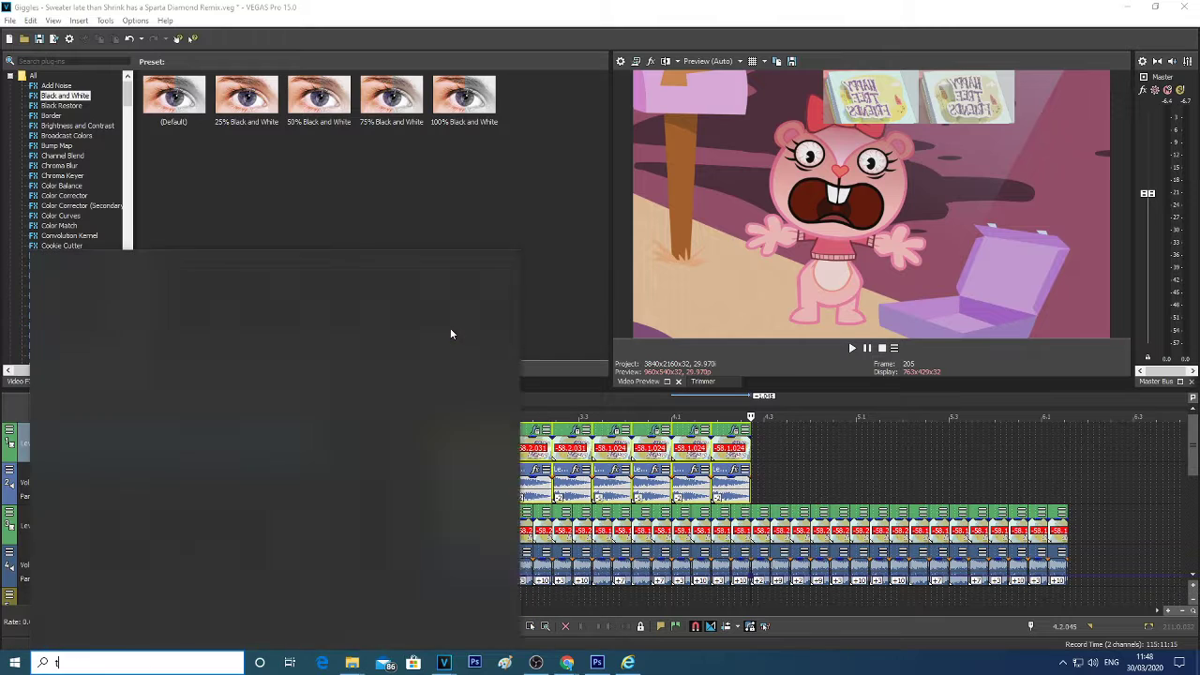
text(tom cat)
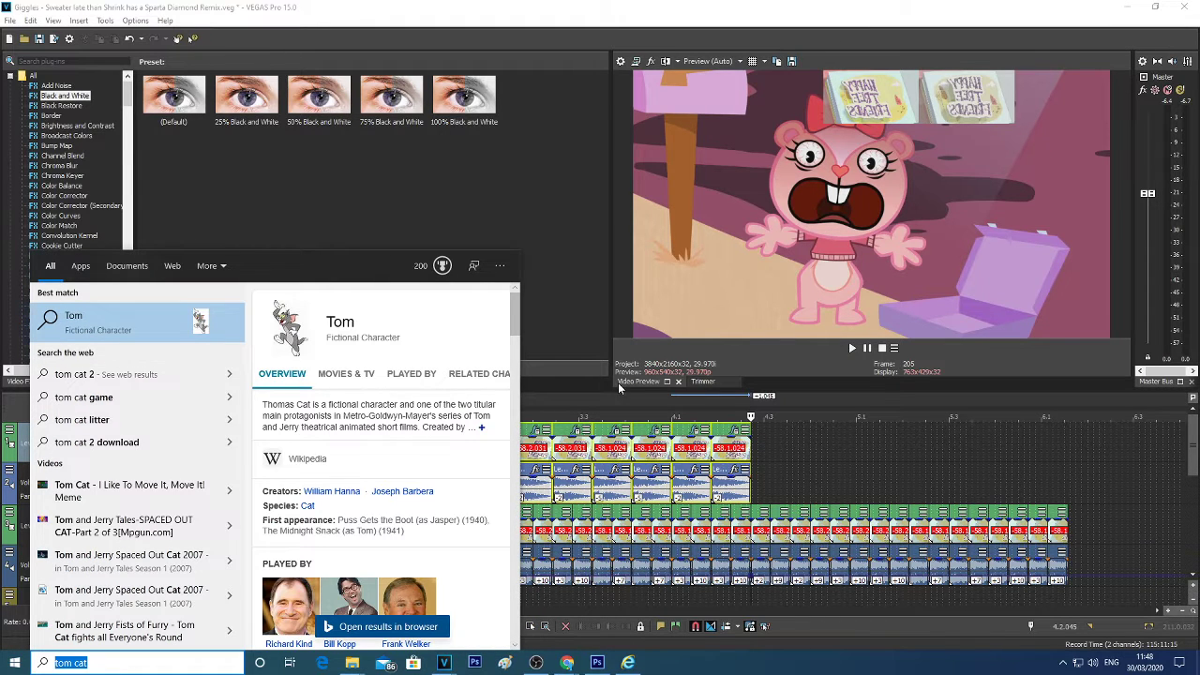
text(jerry)
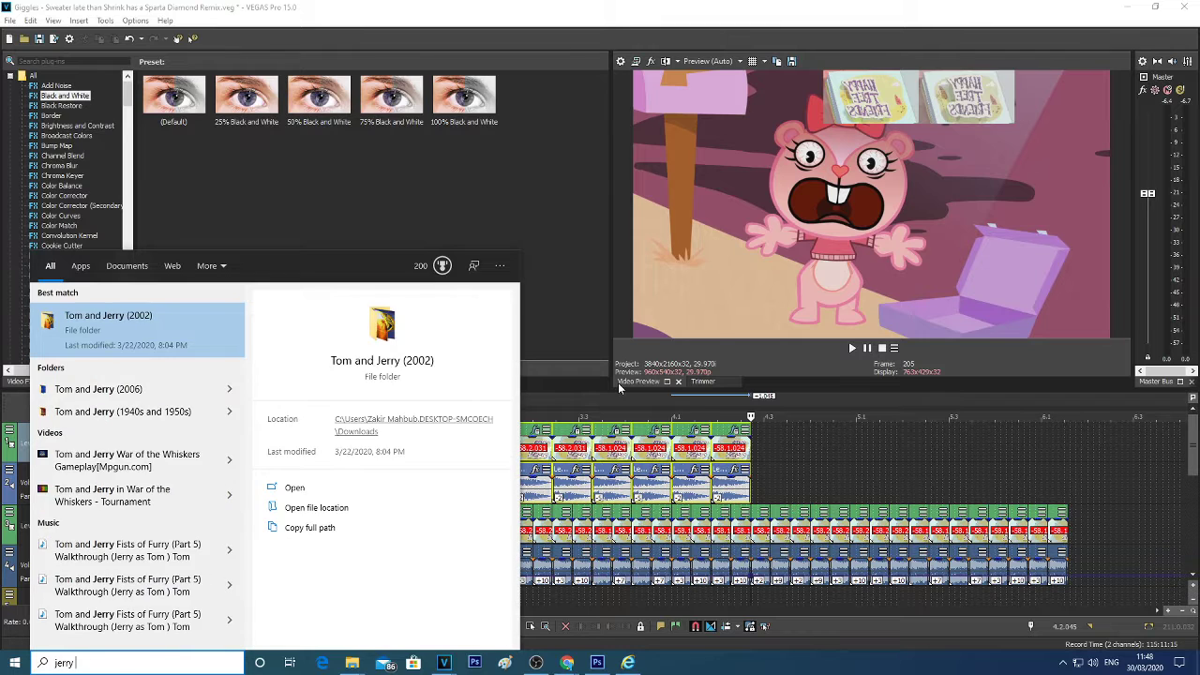
text( mouse)
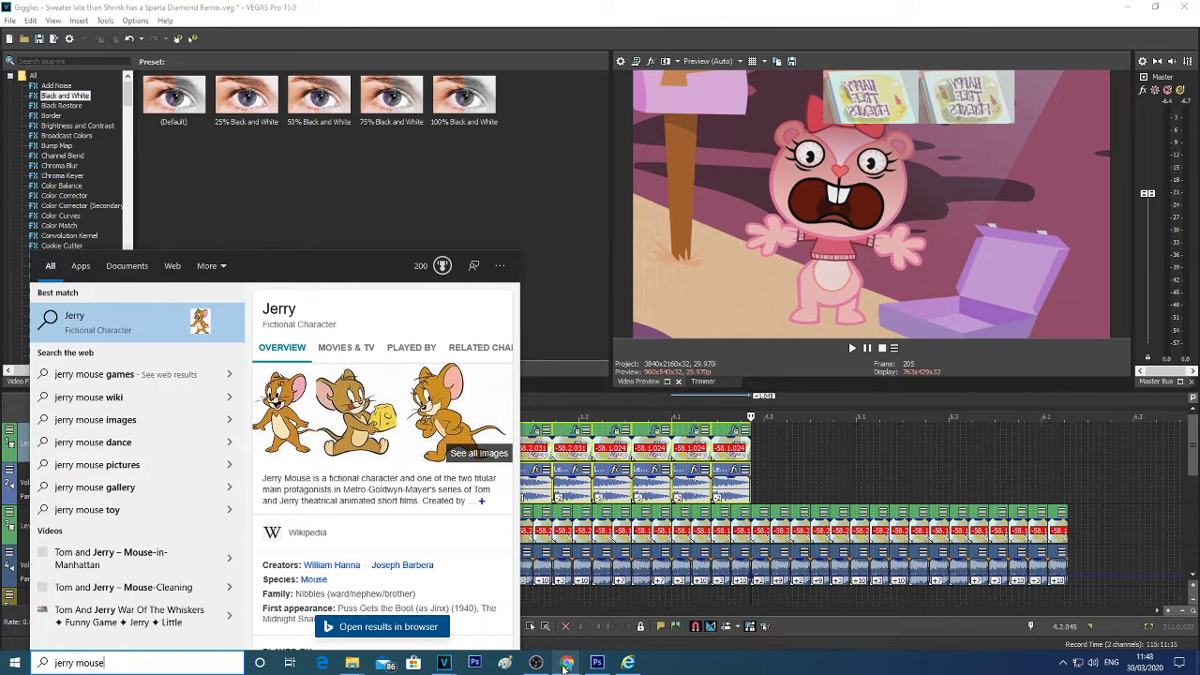
mouse_move(564, 667)
click(436, 189)
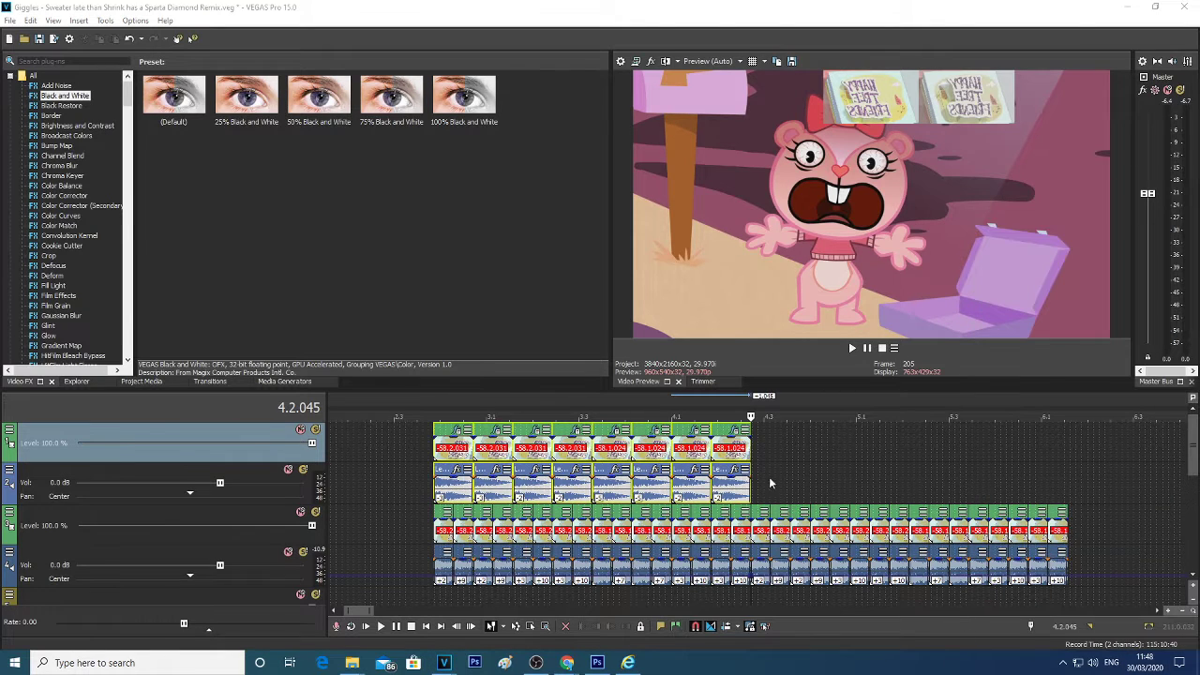
Step: Paste a copy of the eight selected clips with audio directly after them, and play the section from its first clip
key(ctrl+v)
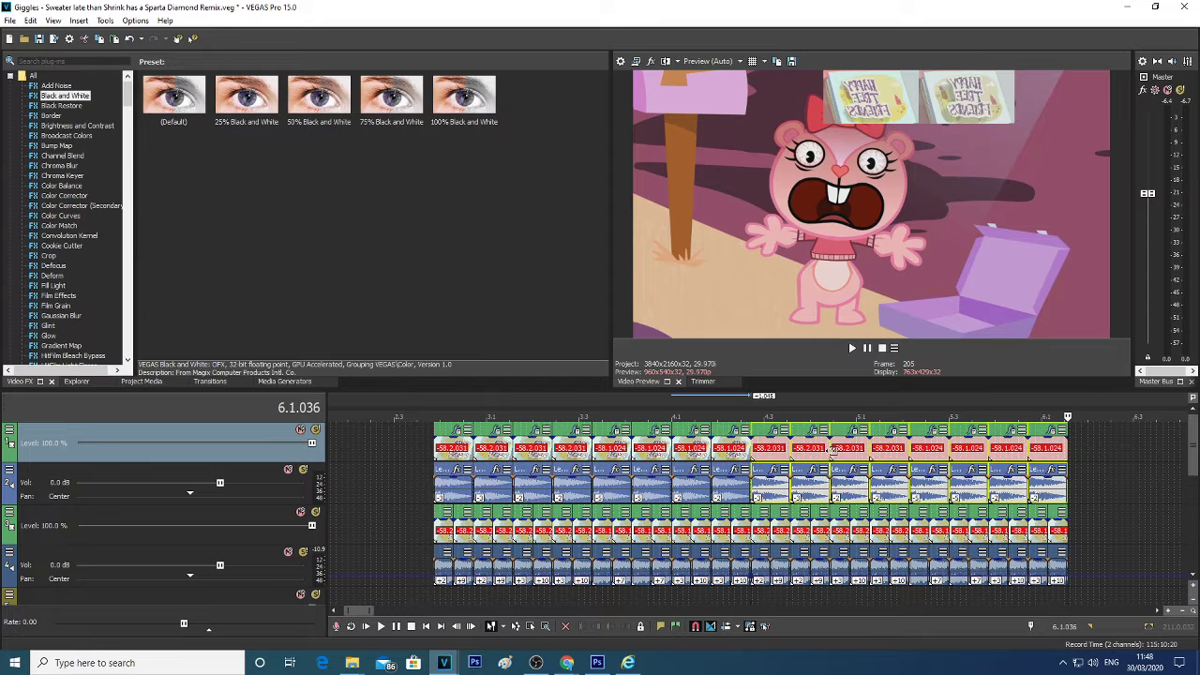
scroll(798, 454, down, 3)
click(455, 449)
key(space)
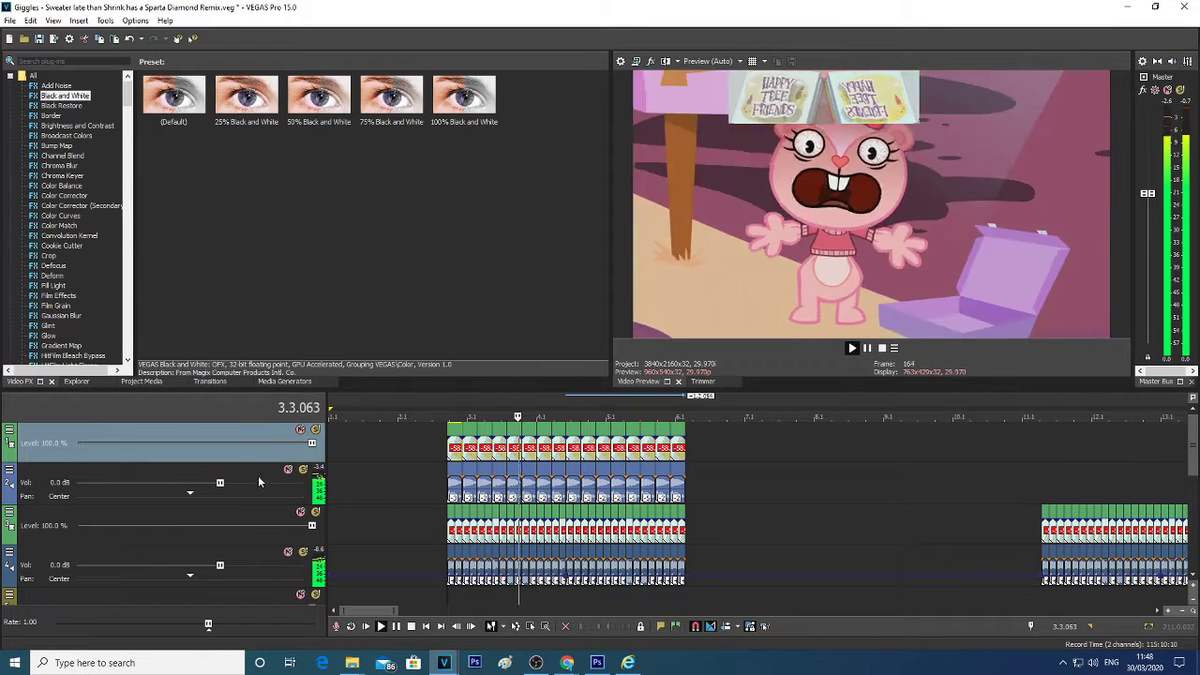
Step: Lower the volume envelope of the upper audio track to -6.2 dB and play the section back
click(258, 475)
key(space)
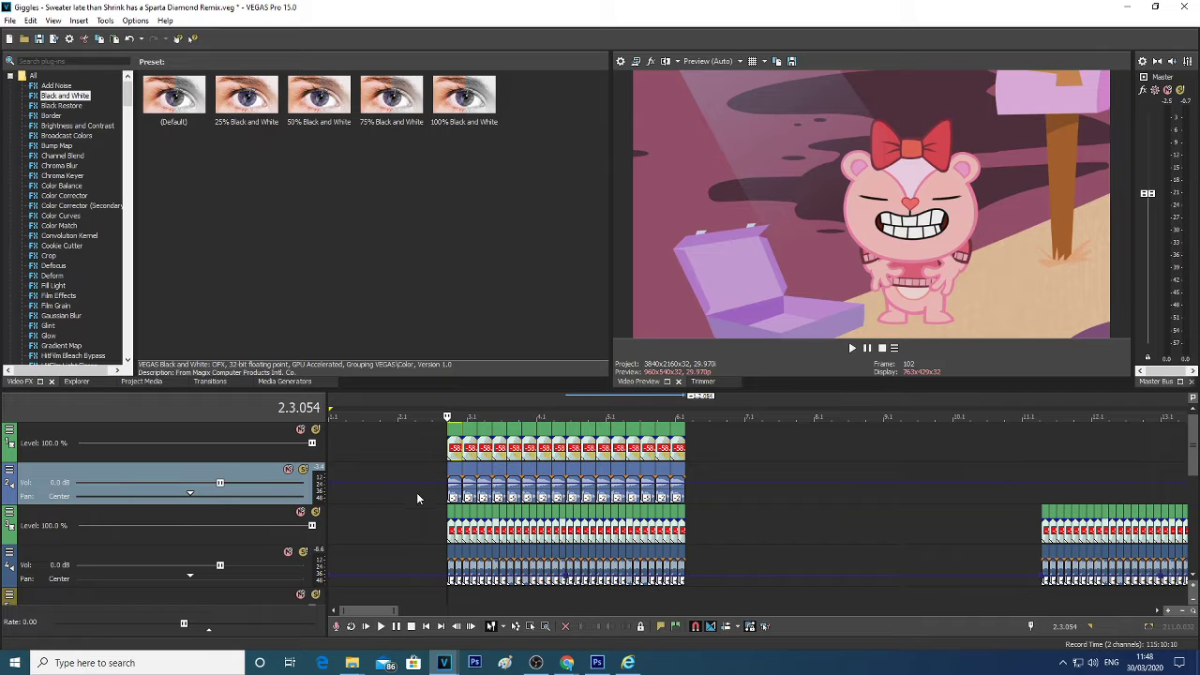
drag(422, 496, 422, 504)
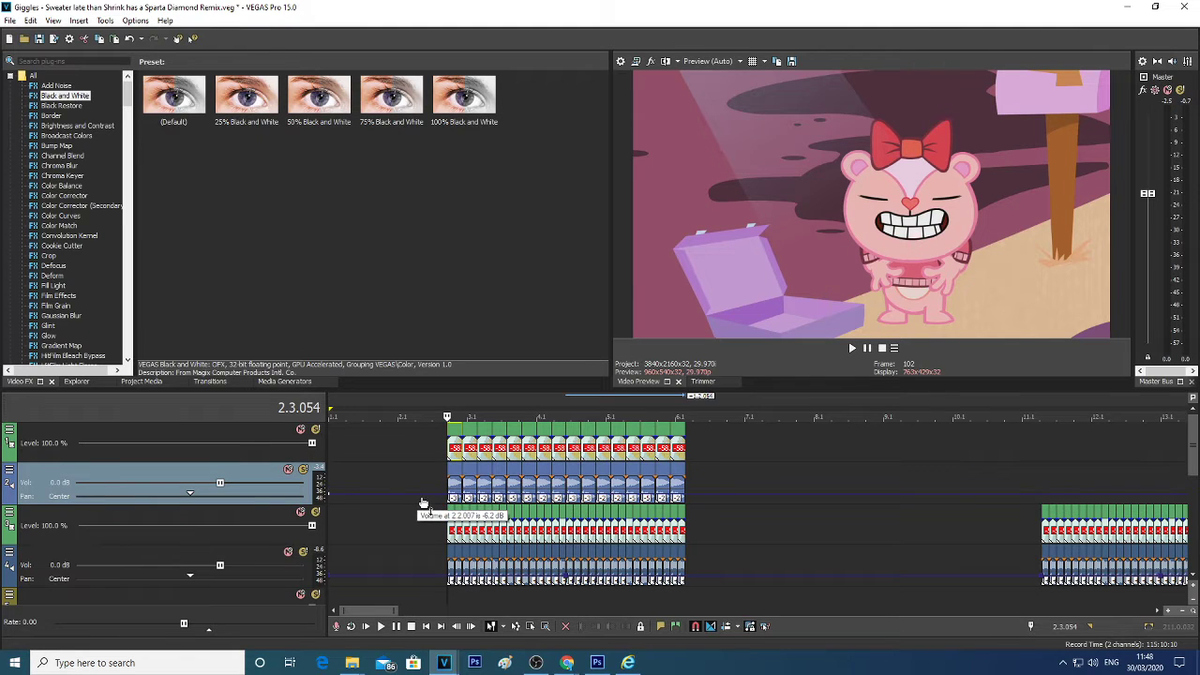
key(space)
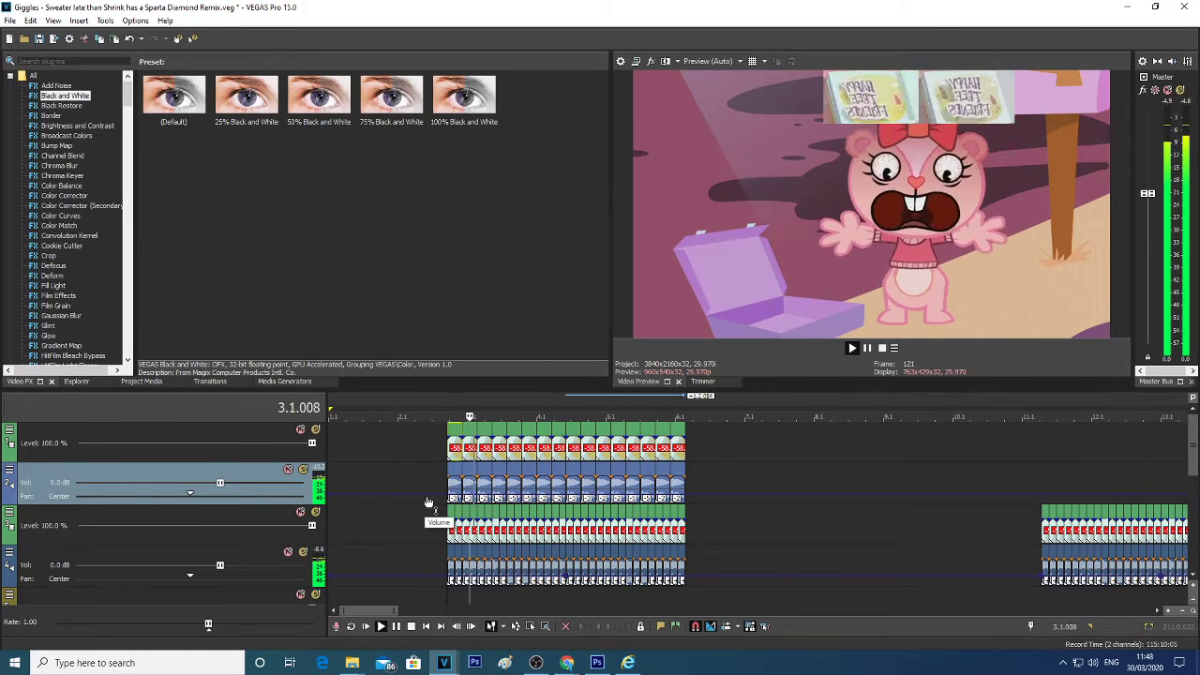
Step: Paste the eight-clip group with audio four times in succession on the top tracks, starting where the second block of clips begins
scroll(714, 446, down, 1)
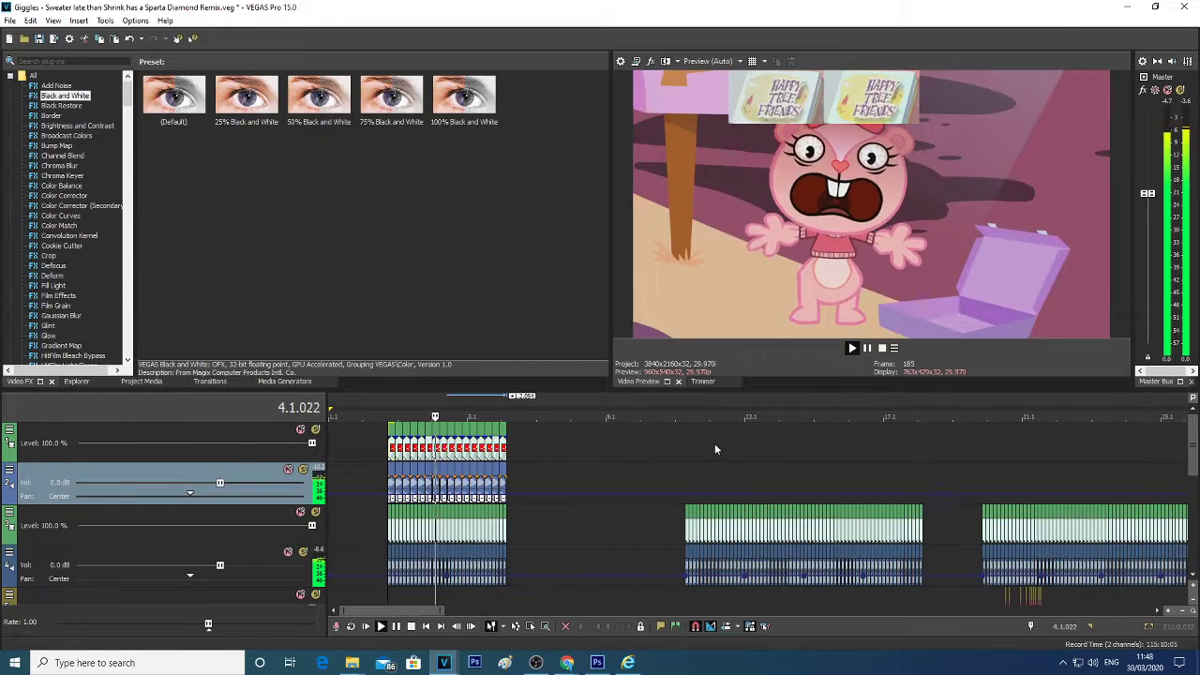
click(689, 451)
click(687, 450)
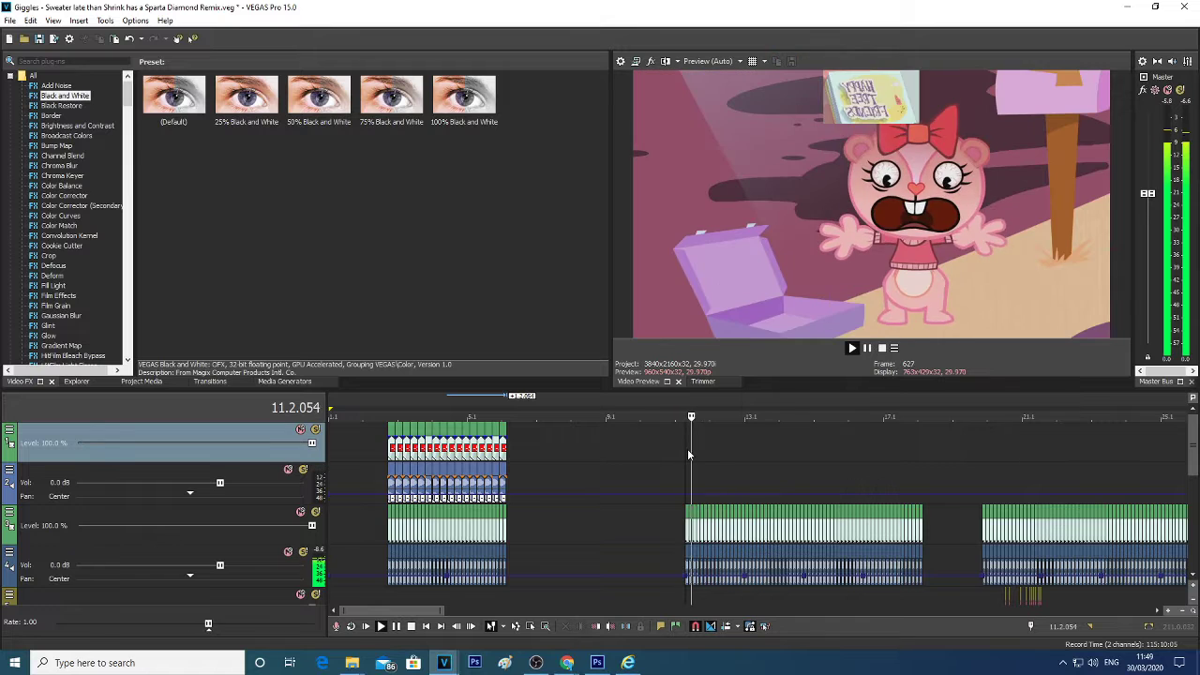
key(space)
key(ctrl+v)
key(space)
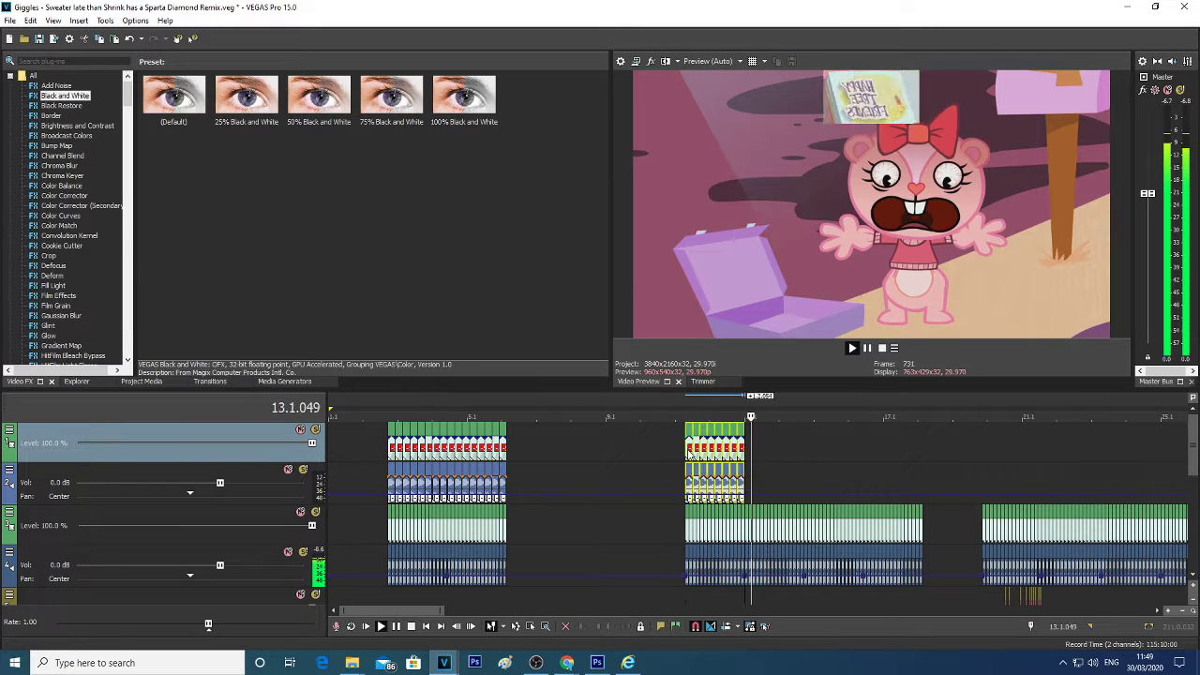
key(ctrl+v)
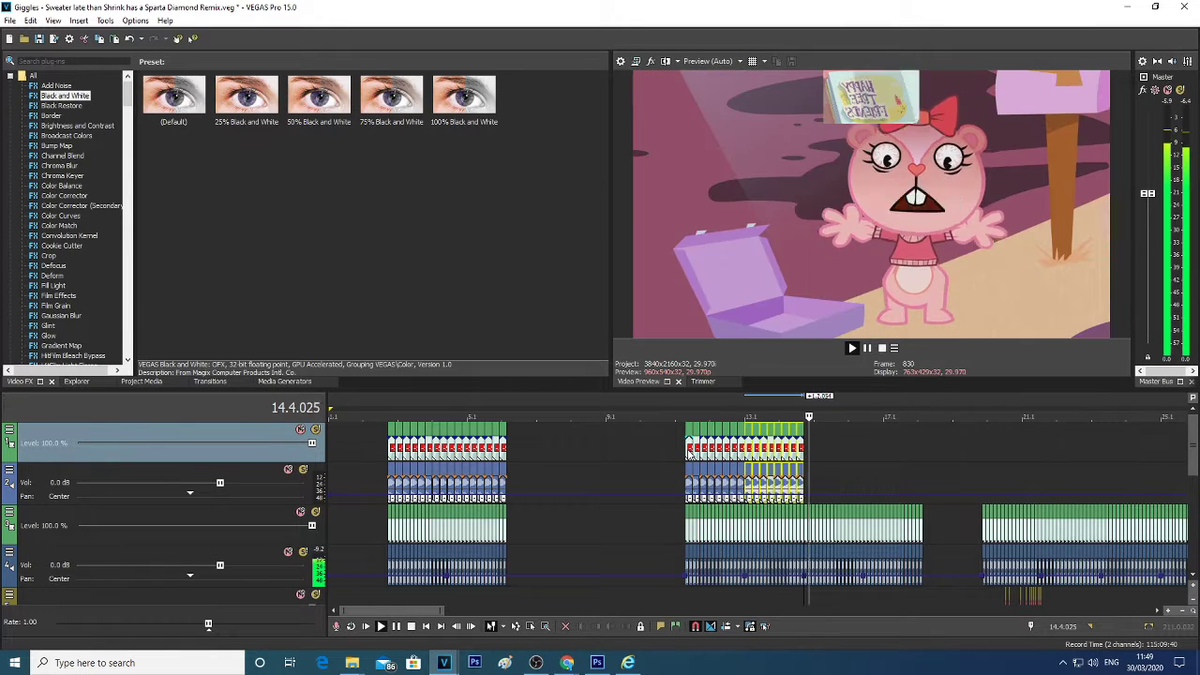
key(space)
key(ctrl+v)
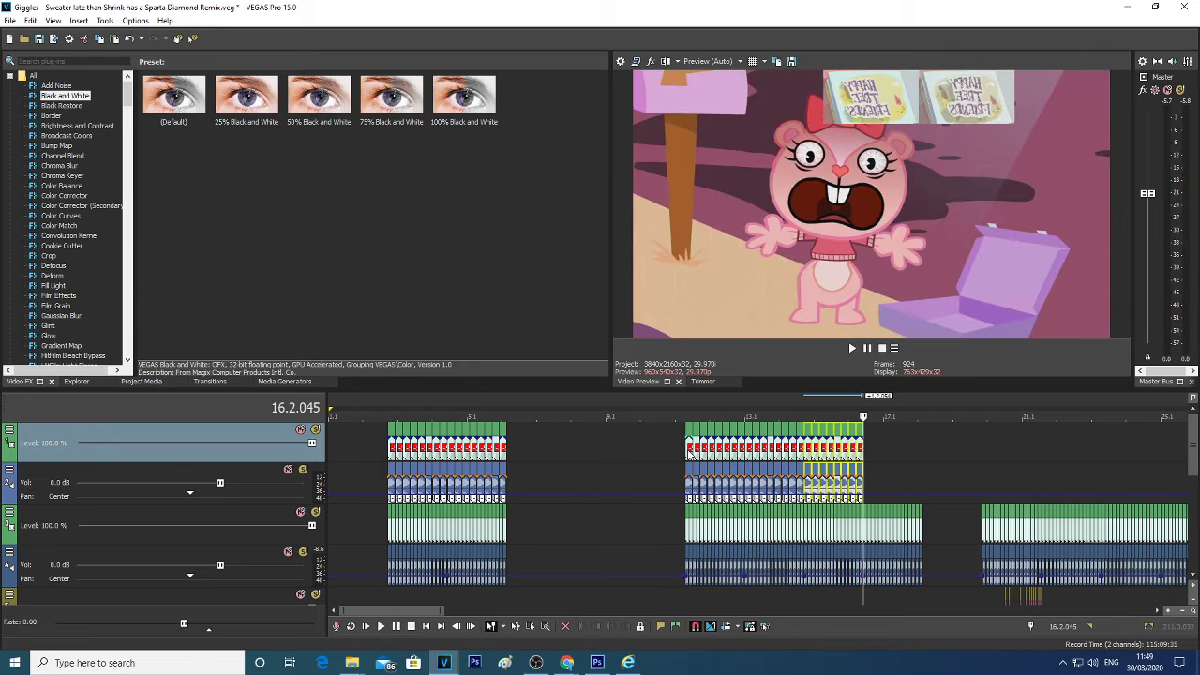
key(ctrl+v)
key(space)
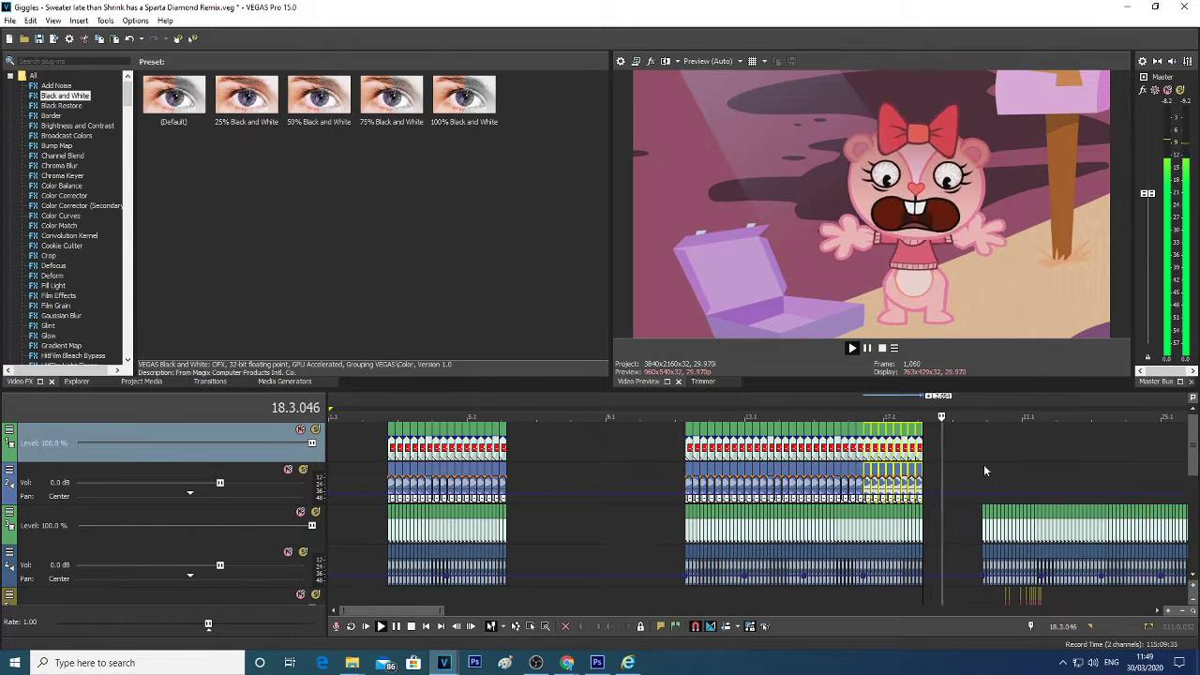
Step: Paste the eight-clip group with audio four times in succession on the top tracks above the third block of clips
click(983, 464)
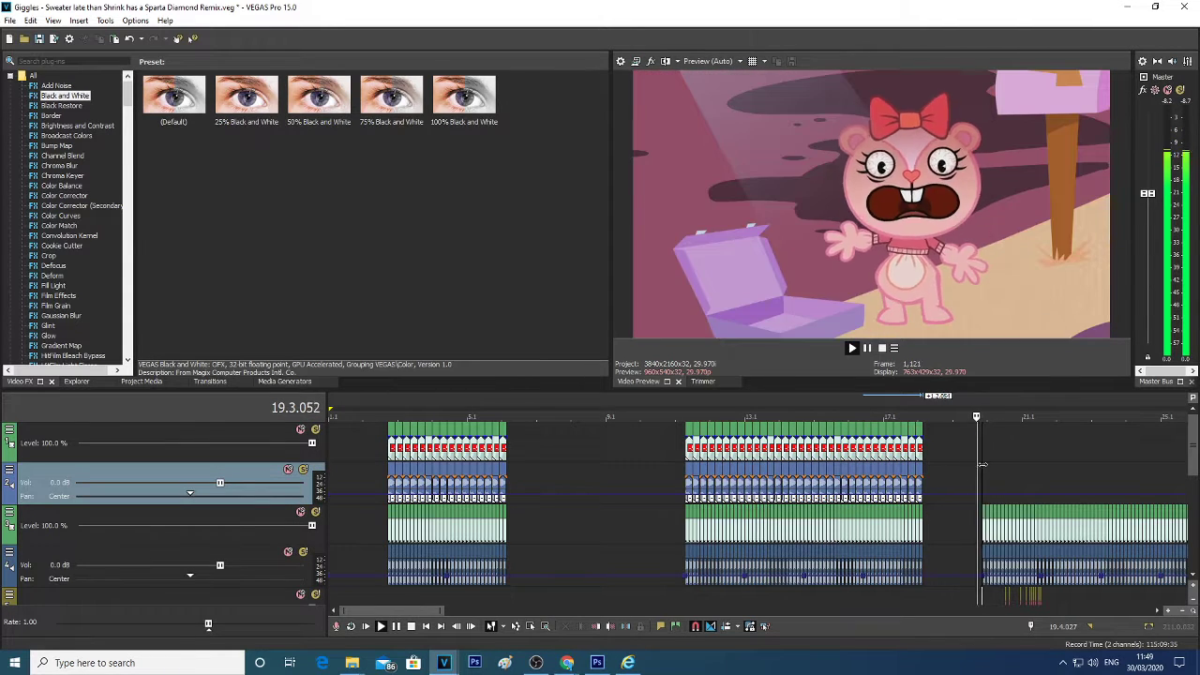
key(space)
key(ctrl+v)
key(ctrl+v)
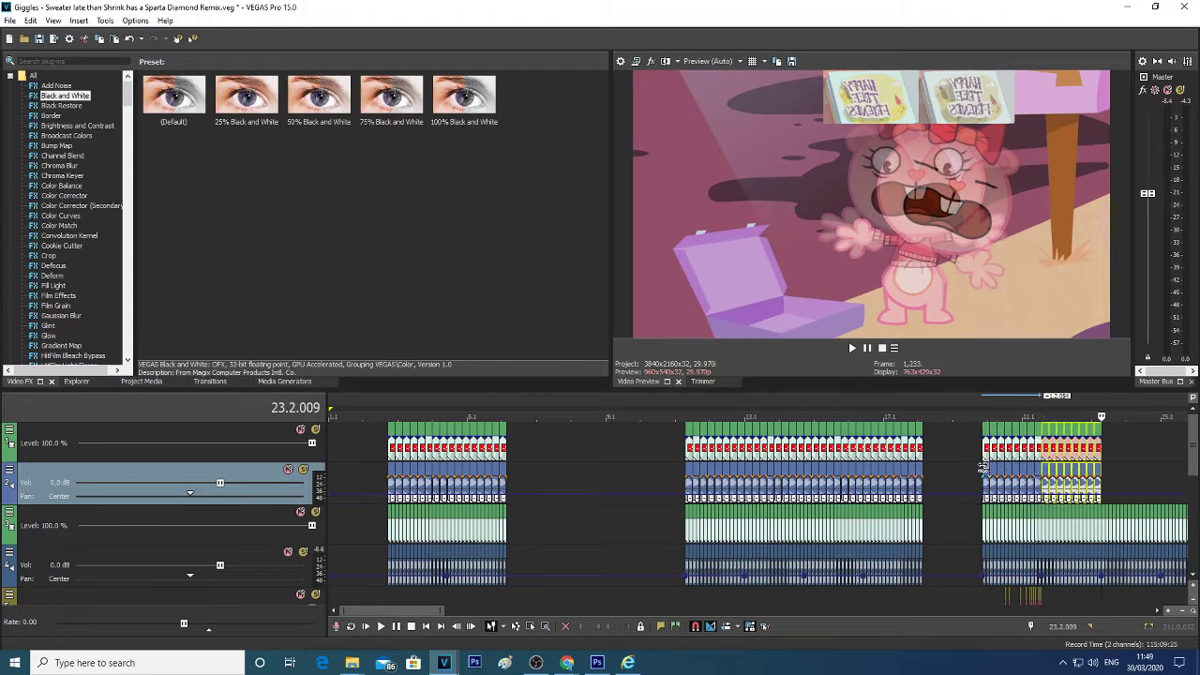
scroll(943, 468, down, 2)
key(ctrl+v)
key(ctrl+v)
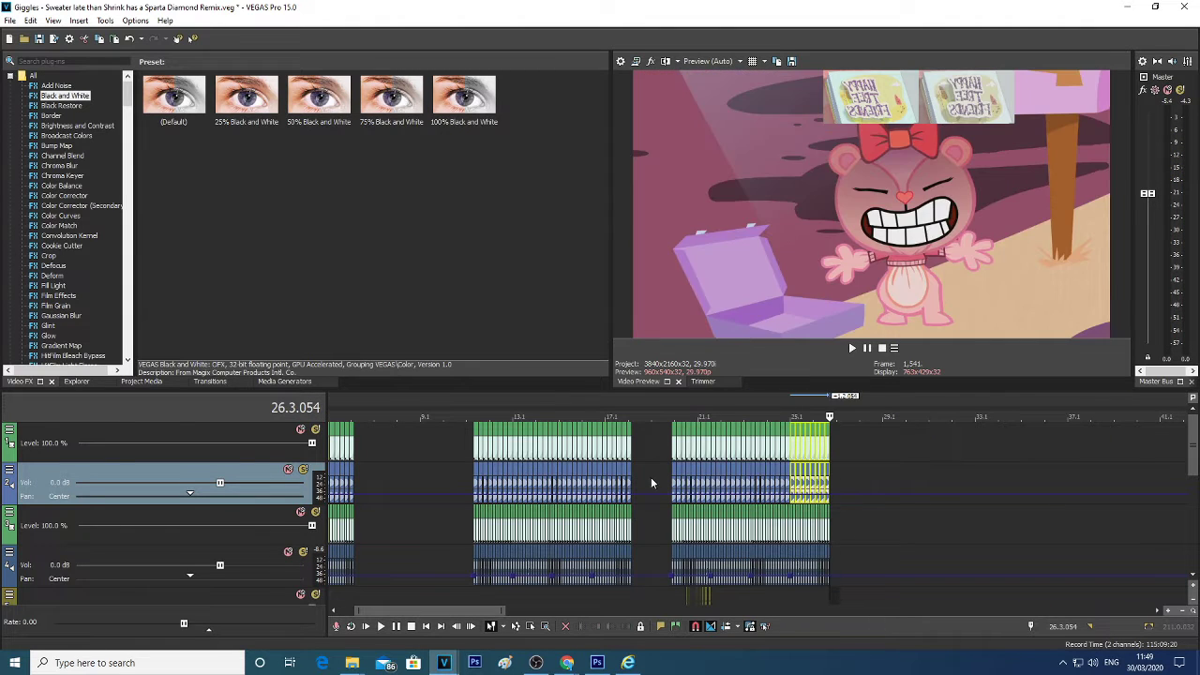
Step: Play the remix from the start of the timeline
scroll(493, 474, down, 2)
click(339, 453)
key(space)
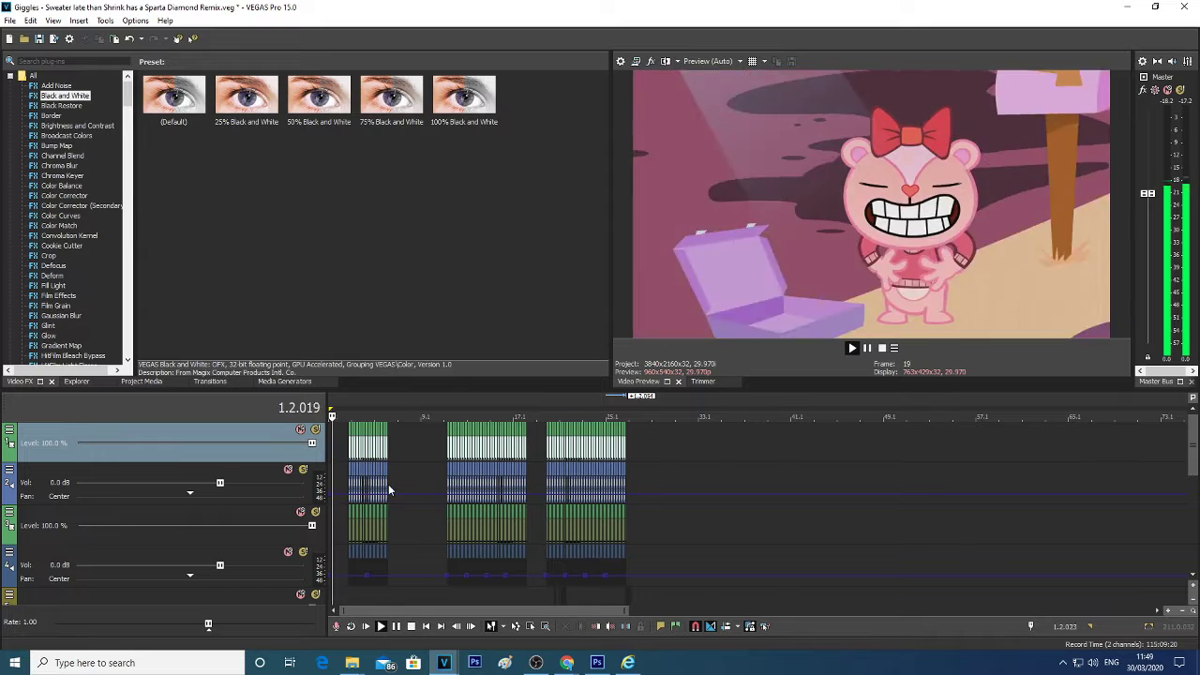
scroll(357, 465, up, 2)
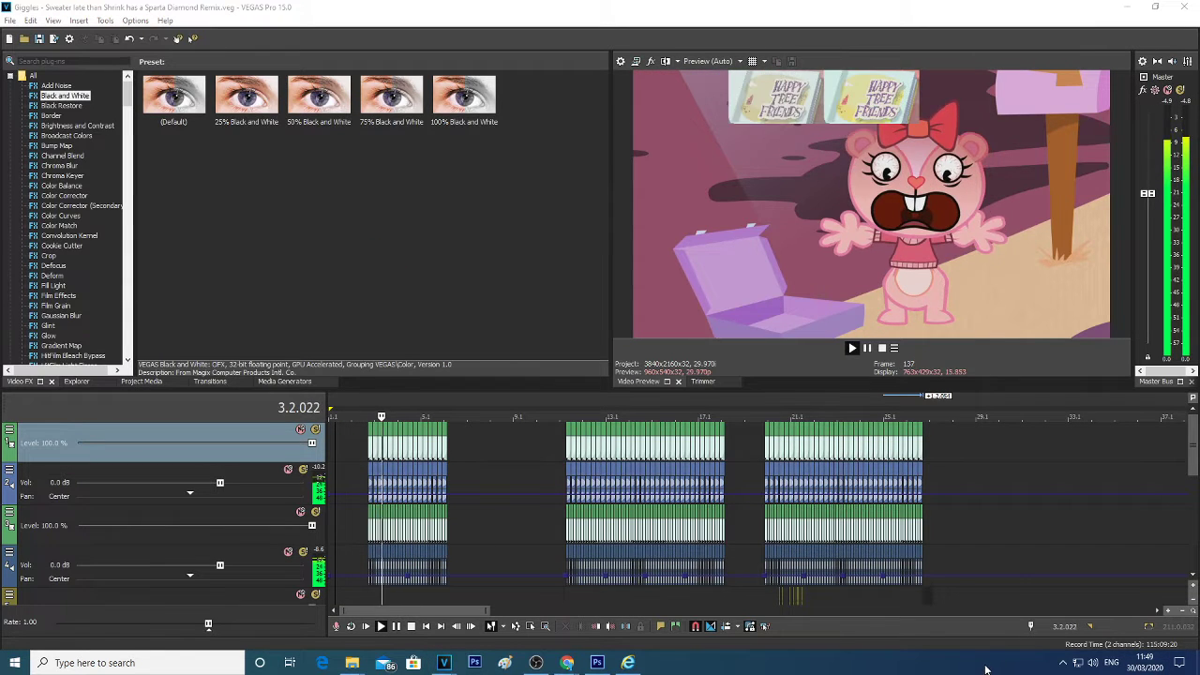
click(1137, 662)
click(1137, 662)
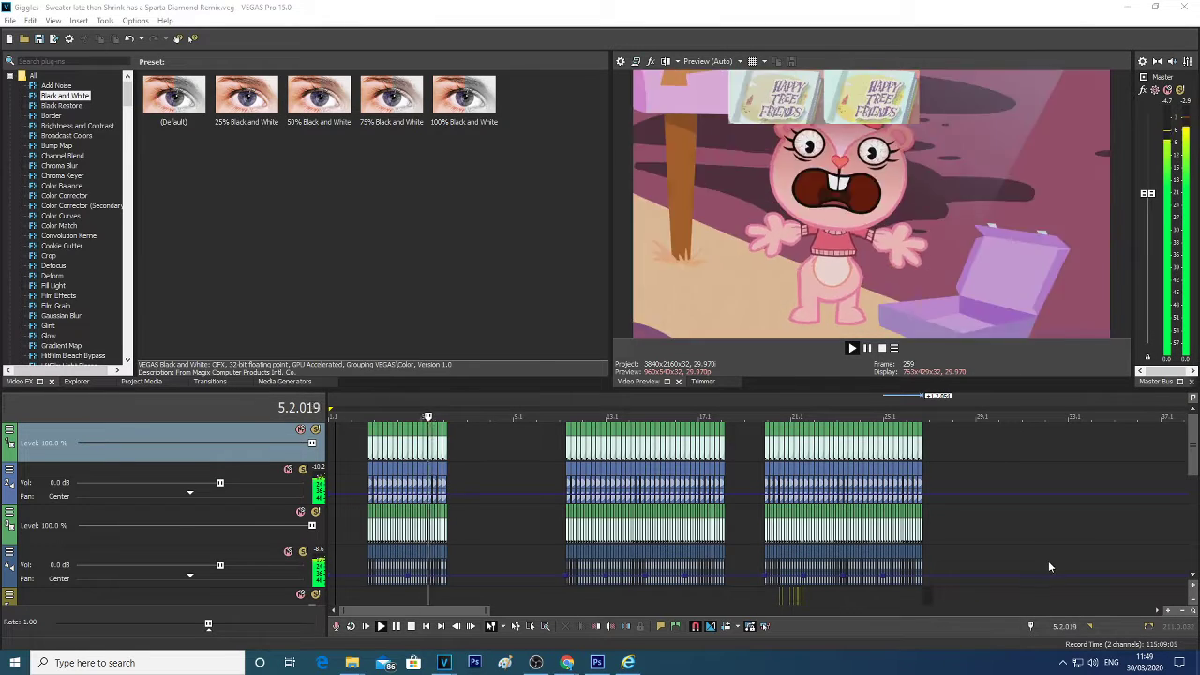
click(1143, 668)
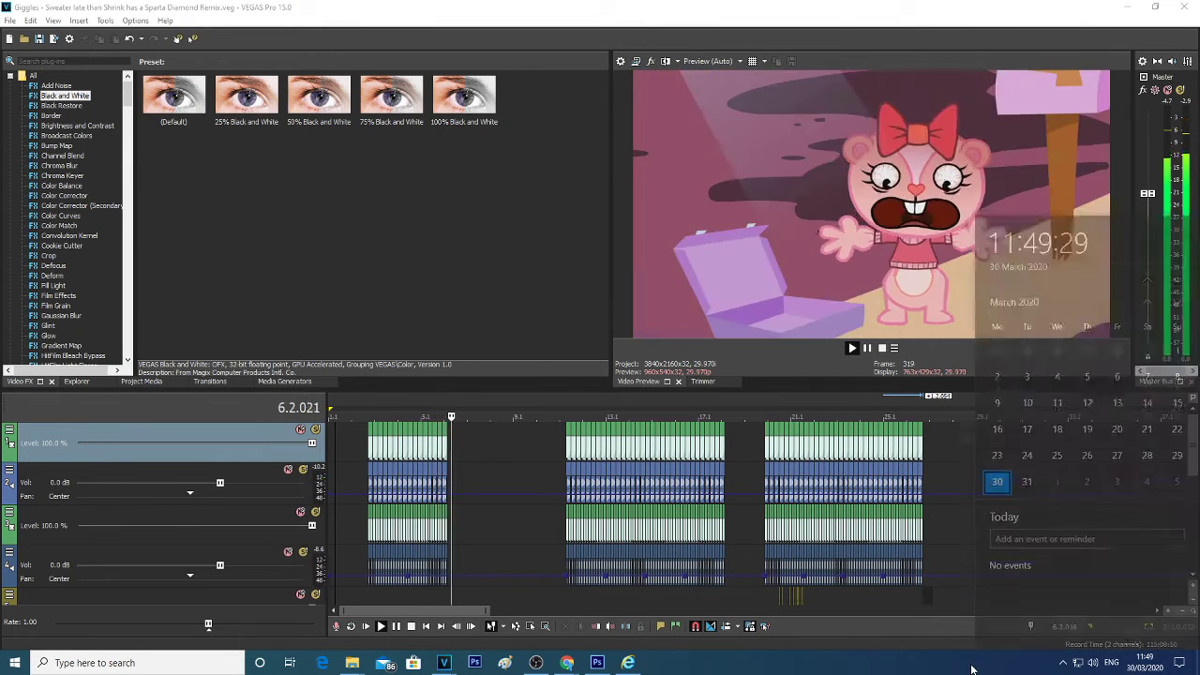
click(972, 666)
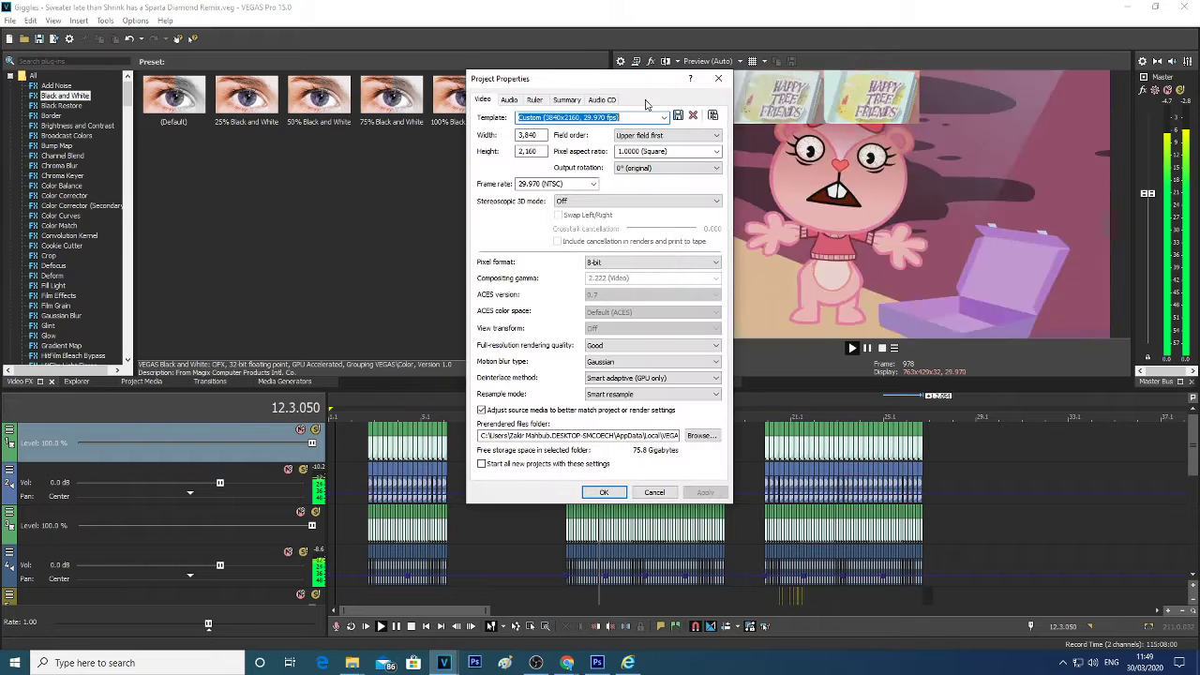
Step: Change the project's video template to HD Variant and apply it
click(664, 117)
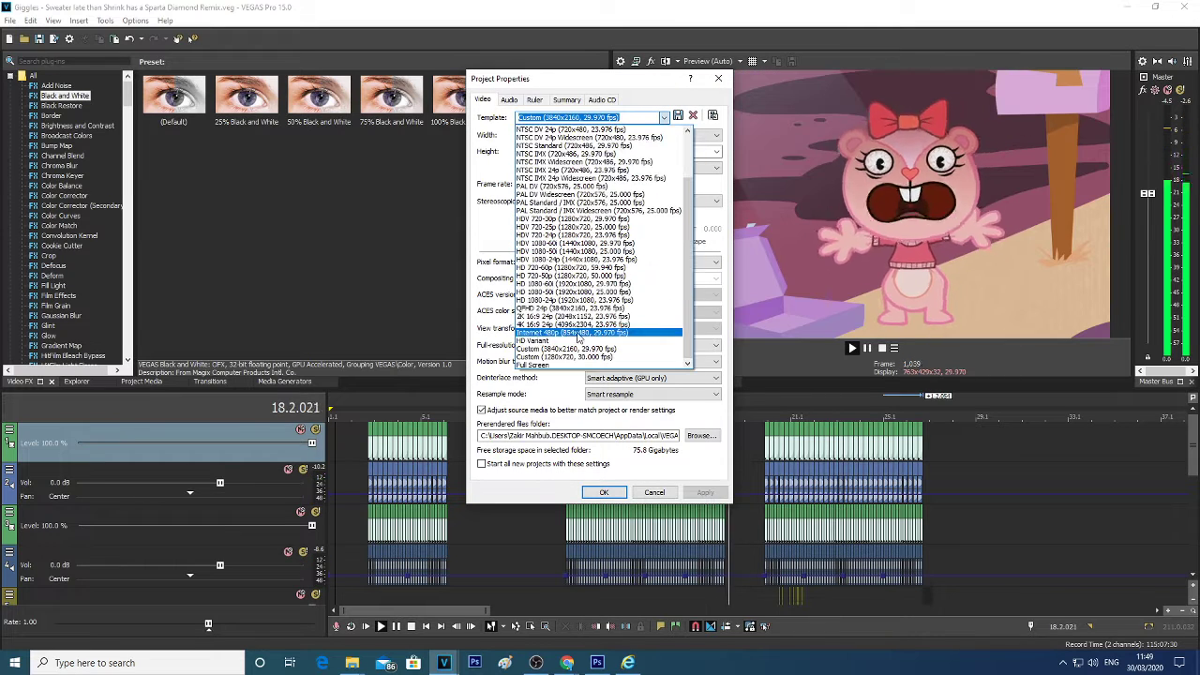
click(575, 343)
click(702, 493)
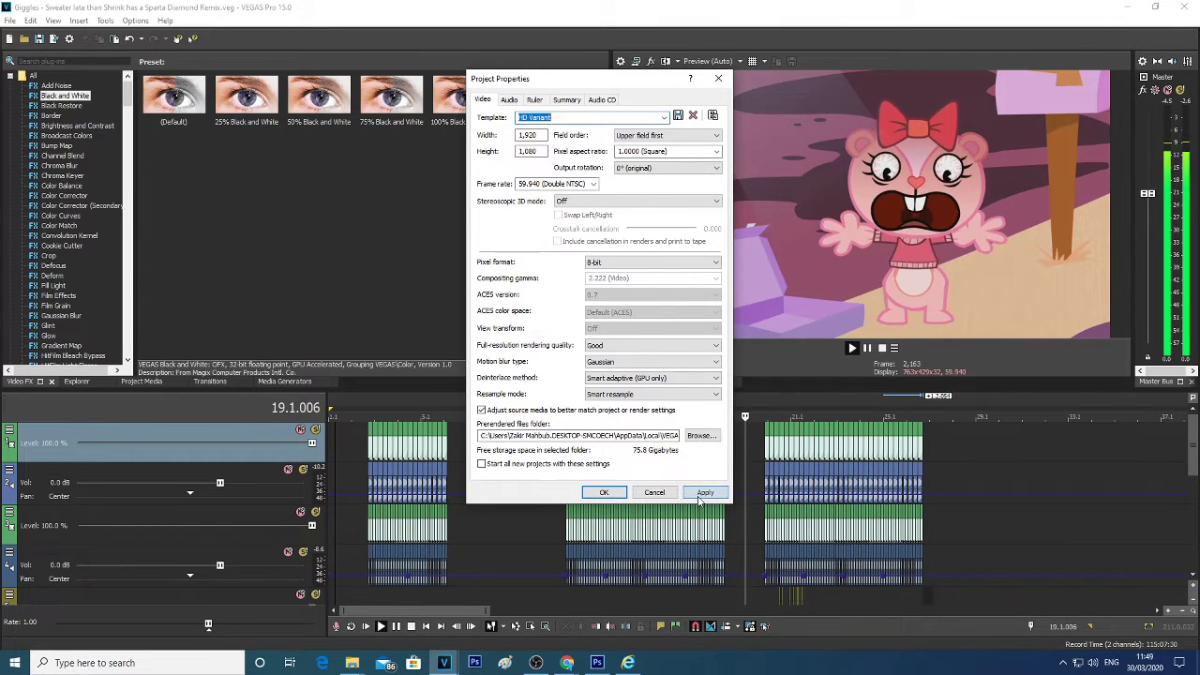
click(600, 492)
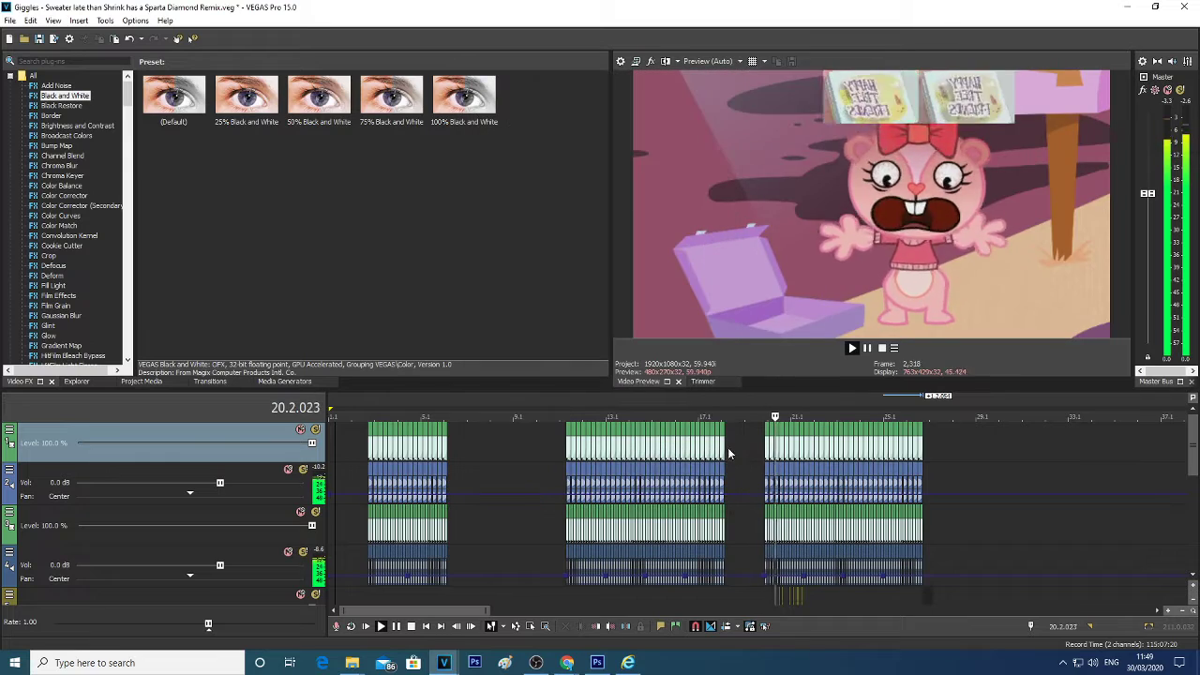
Step: Play the remix from the last clip of the second block into the third block
click(725, 447)
key(space)
scroll(725, 447, up, 5)
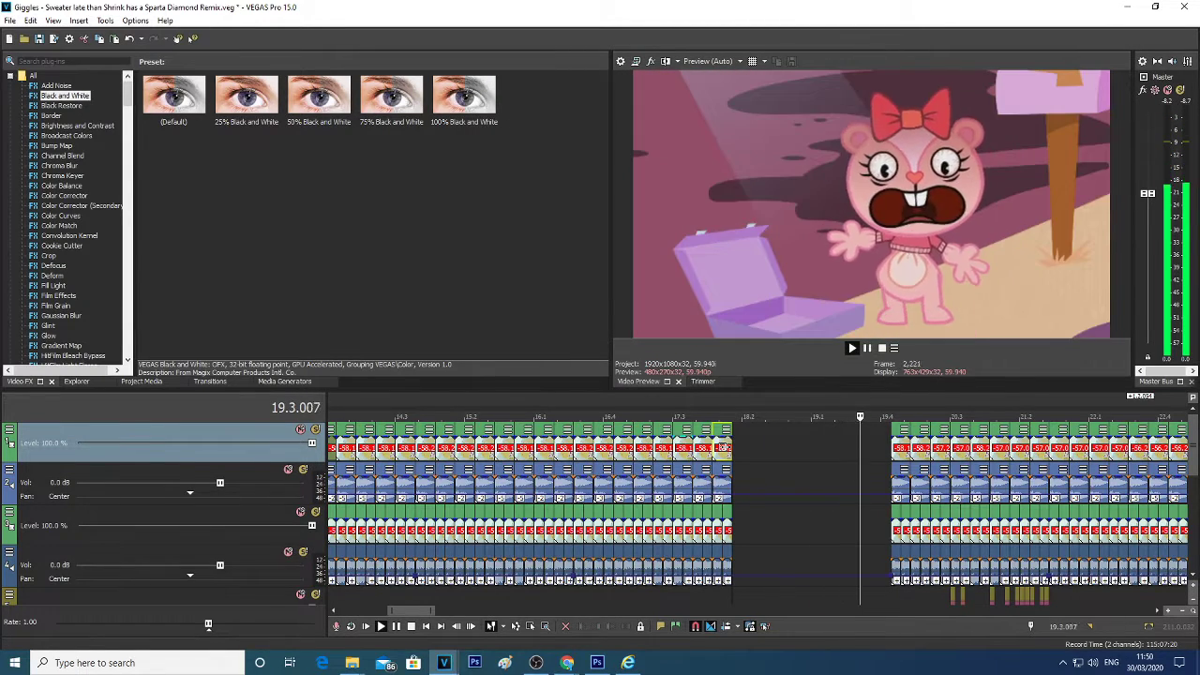
scroll(725, 447, down, 5)
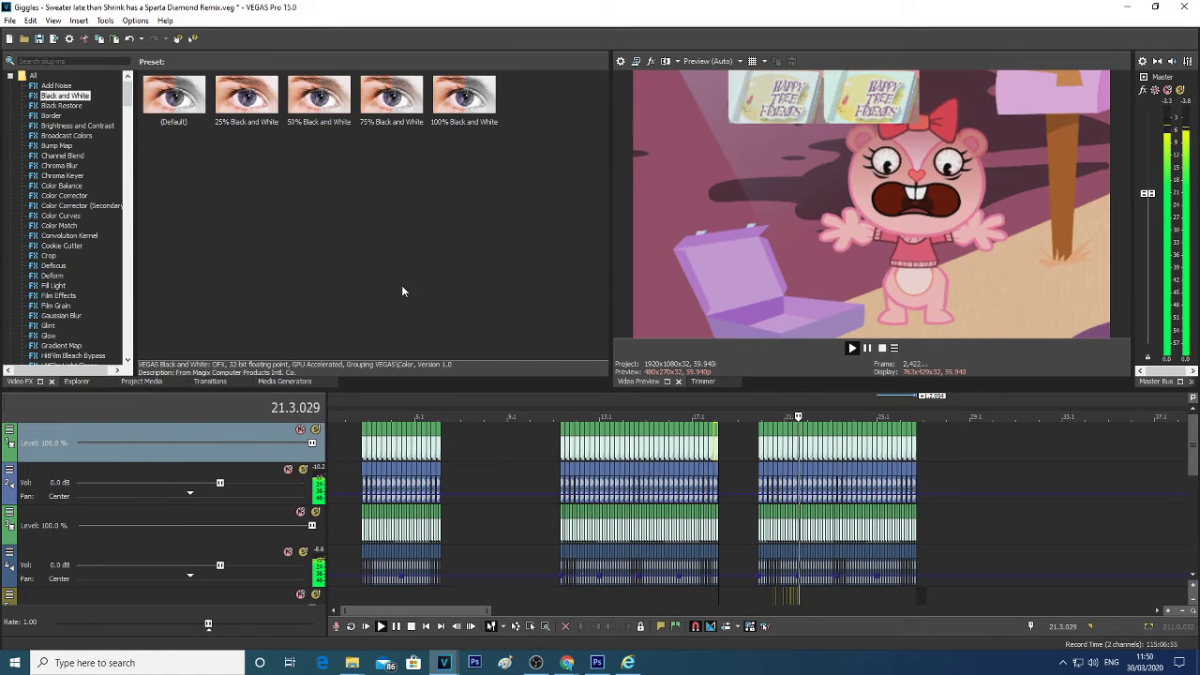
Step: Save the project and restart playback from the beginning of the timeline
click(38, 38)
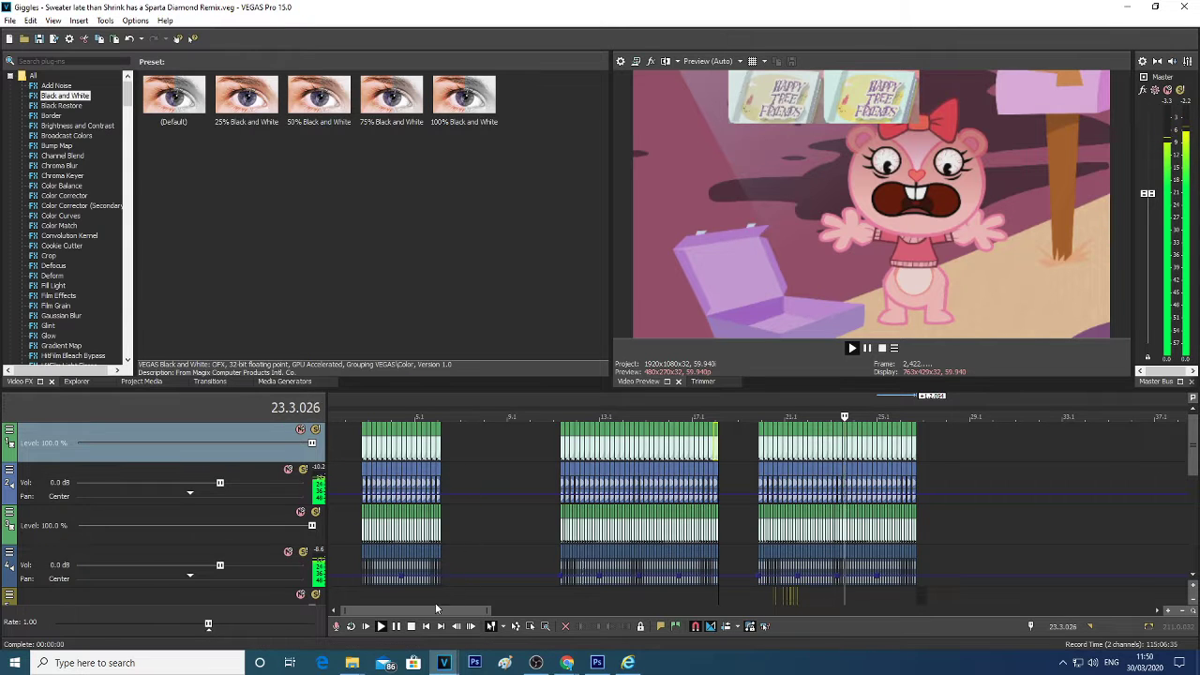
click(426, 626)
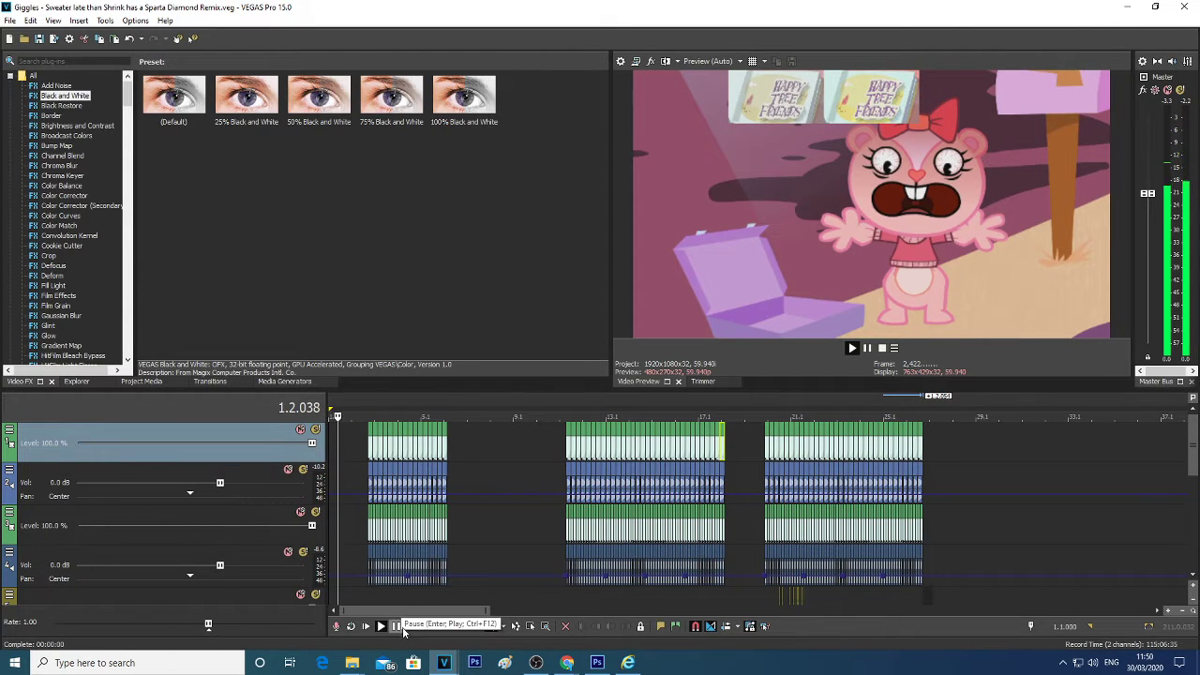